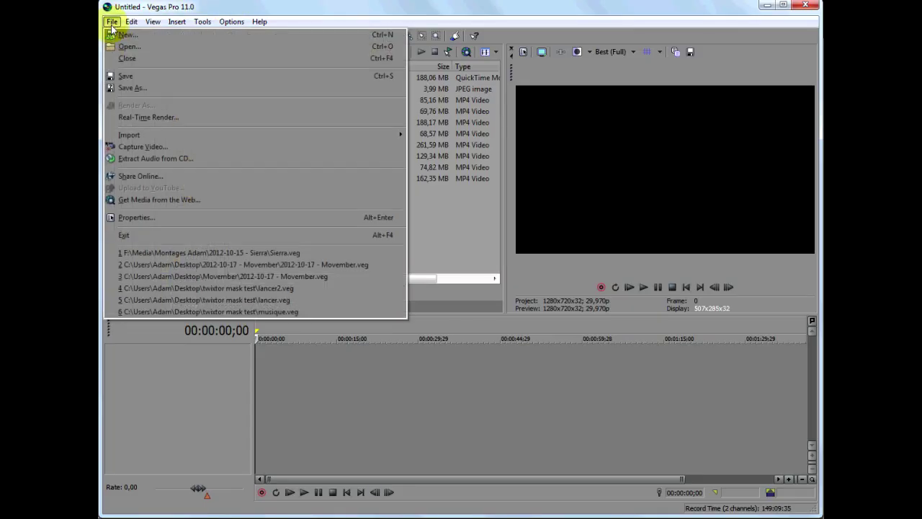
Step: Create a new project from the HDV 720-30p template (1280x720, 29.970p)
{"action": "left_click", "coordinate": [124, 35]}
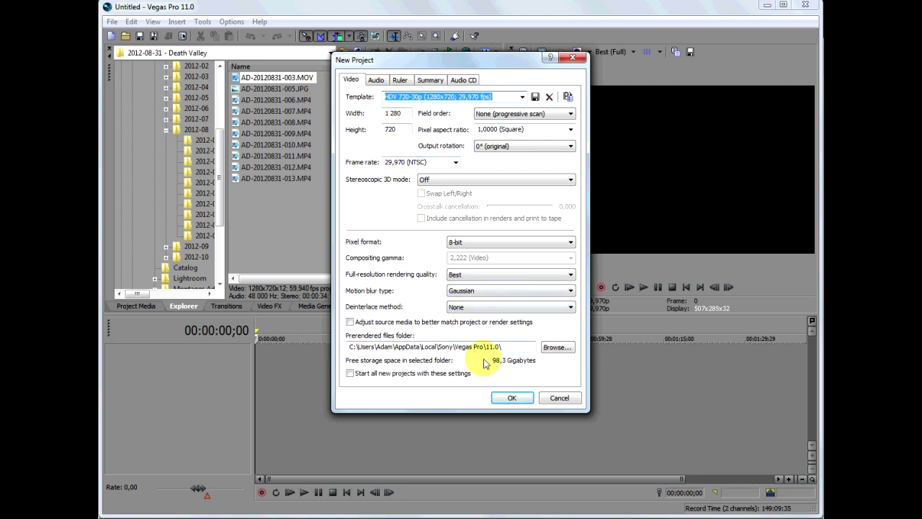
{"action": "left_click", "coordinate": [512, 398]}
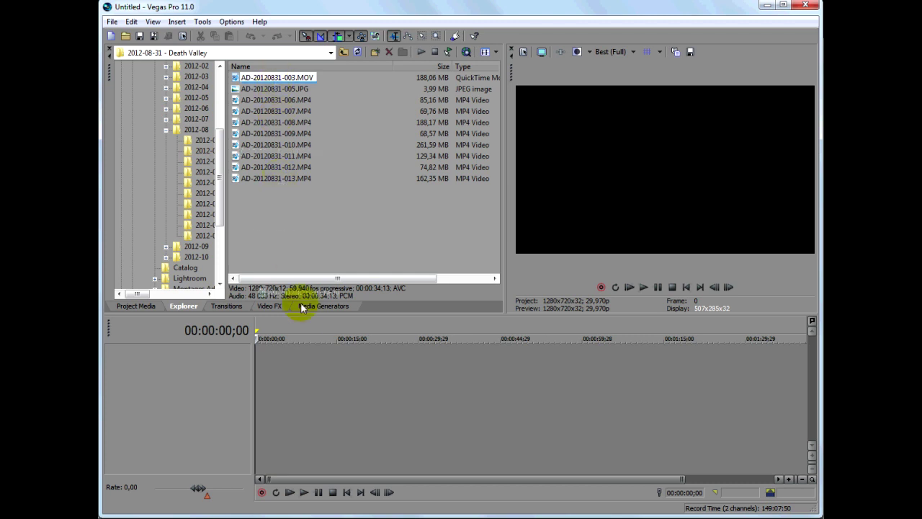
Step: Place AD-20120831-003.MOV on the timeline and open its event properties
{"action": "left_click_drag", "start_coordinate": [254, 383], "coordinate": [255, 384]}
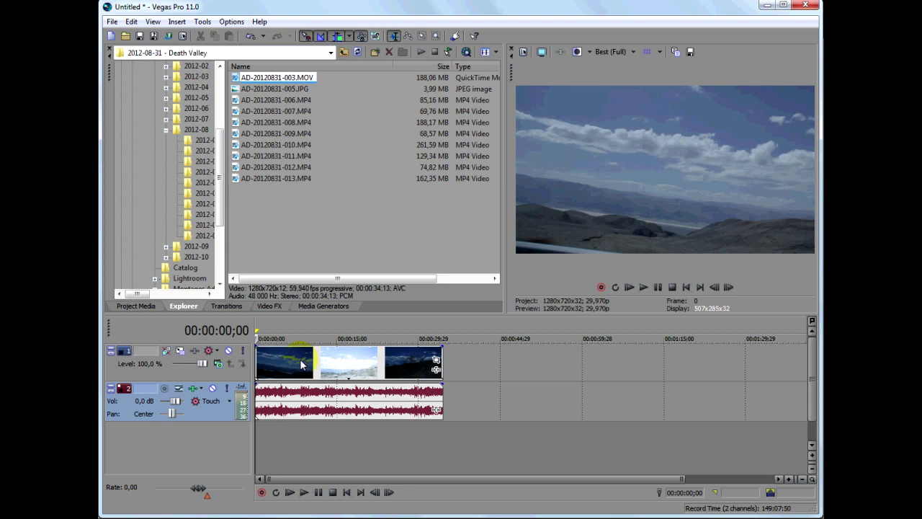
{"action": "left_click", "coordinate": [299, 358]}
{"action": "right_click", "coordinate": [301, 359]}
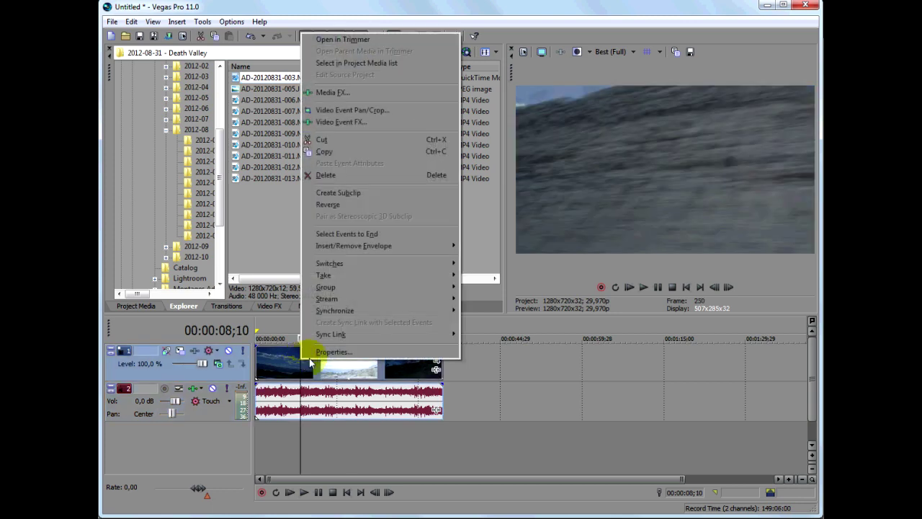
{"action": "left_click", "coordinate": [328, 351]}
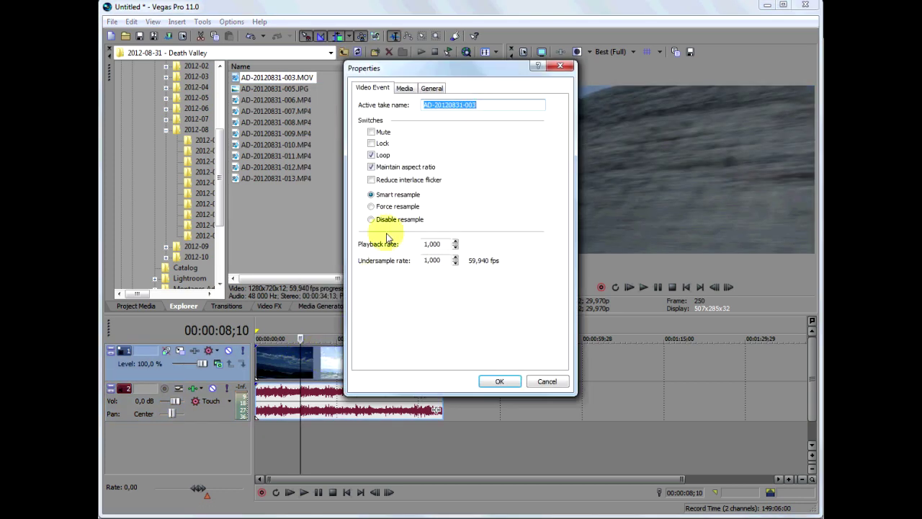
Step: Check the source's 59.940 fps frame rate and disable resampling for the clip
{"action": "left_click", "coordinate": [430, 90]}
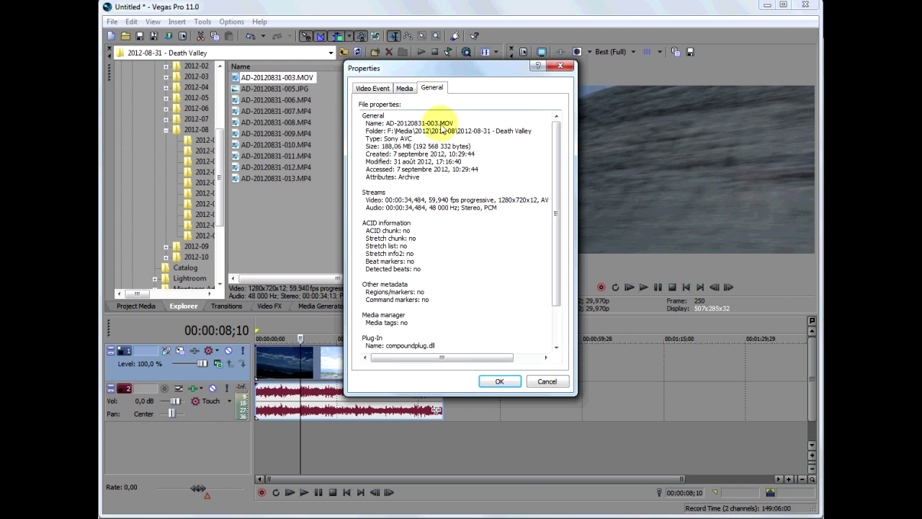
{"action": "left_click_drag", "start_coordinate": [428, 201], "coordinate": [494, 202]}
{"action": "left_click", "coordinate": [372, 88]}
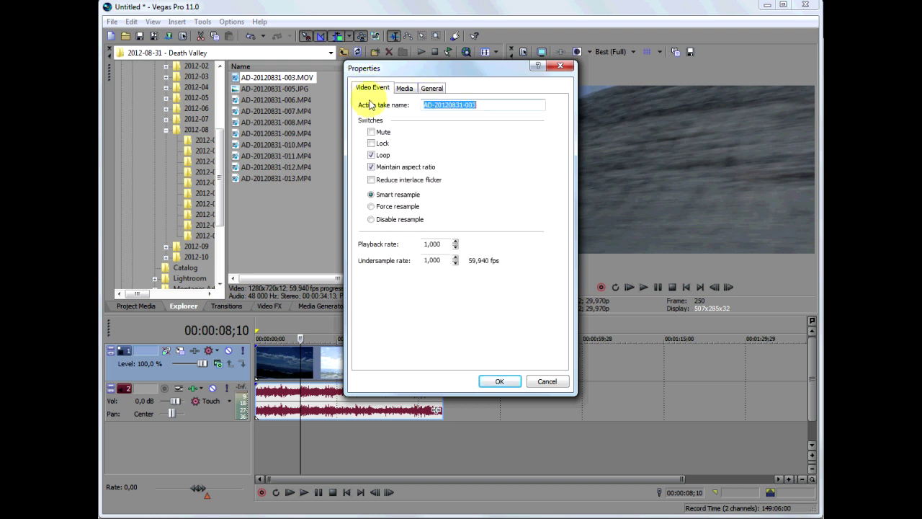
{"action": "left_click", "coordinate": [372, 220]}
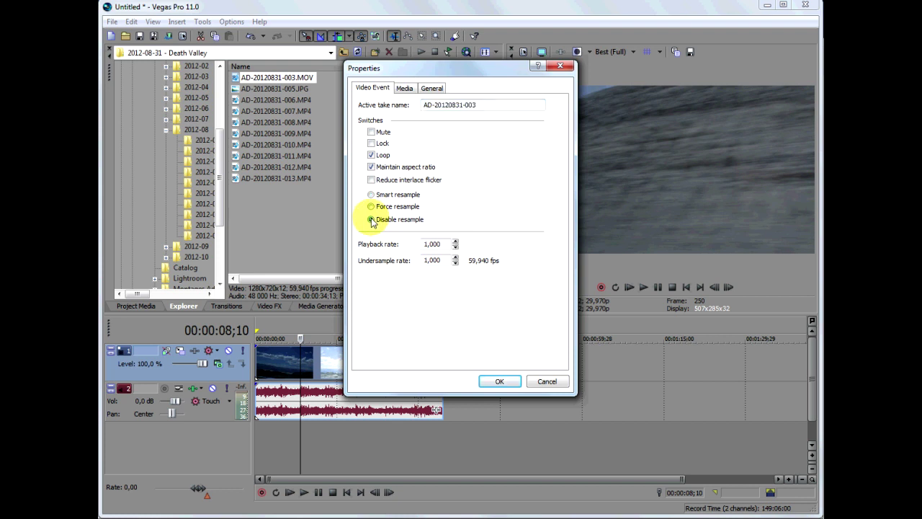
{"action": "key", "text": "Tab"}
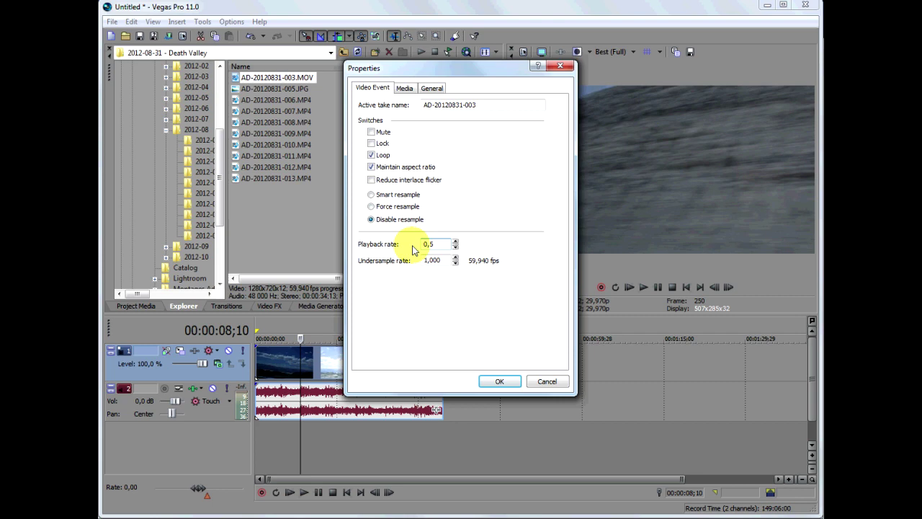
Step: Apply the 0,5 playback rate, extend the clip to its full slowed length, and copy it
{"action": "left_click", "coordinate": [500, 382]}
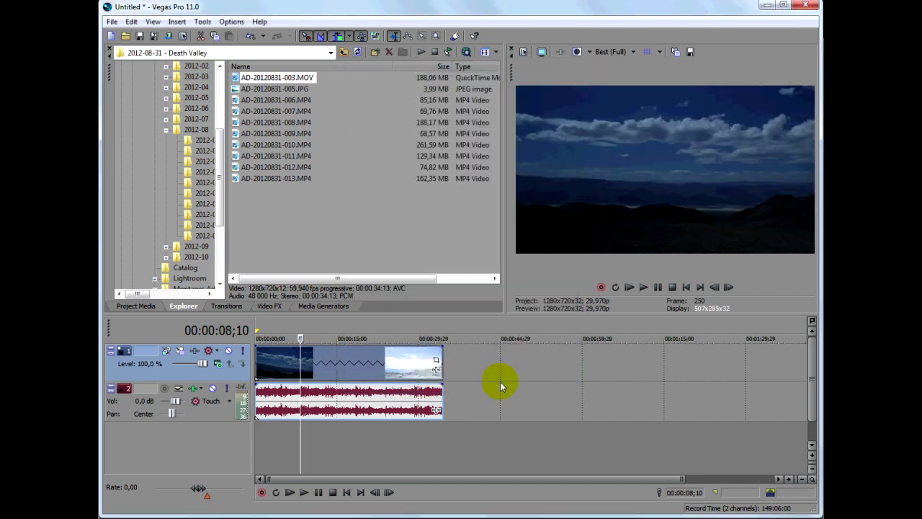
{"action": "left_click_drag", "start_coordinate": [443, 369], "coordinate": [634, 377]}
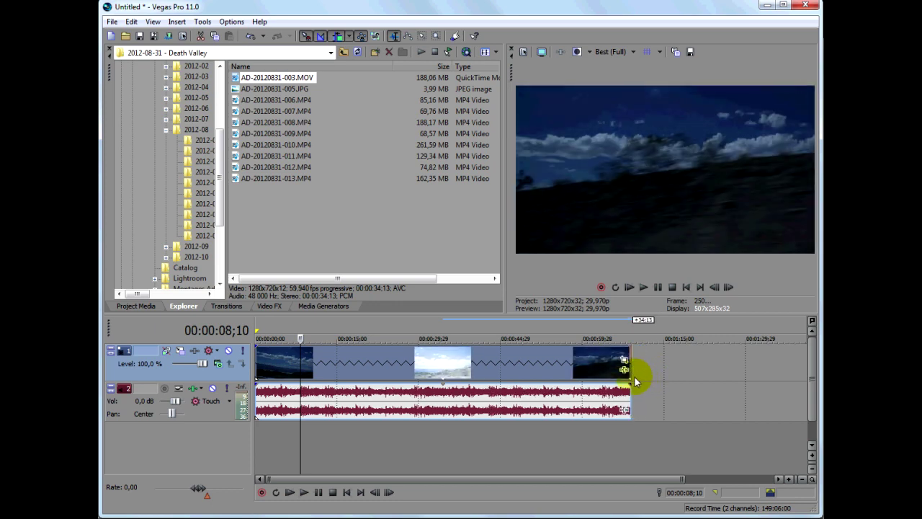
{"action": "right_click", "coordinate": [350, 372]}
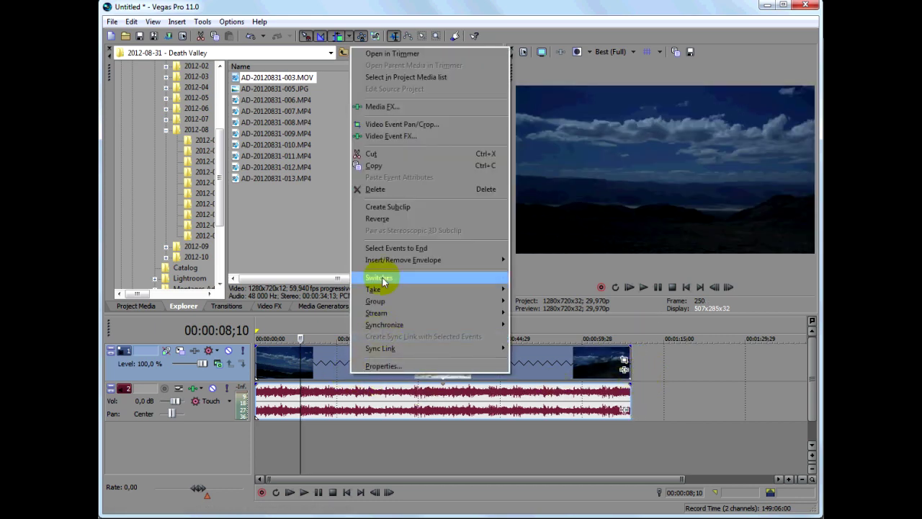
{"action": "left_click", "coordinate": [375, 167]}
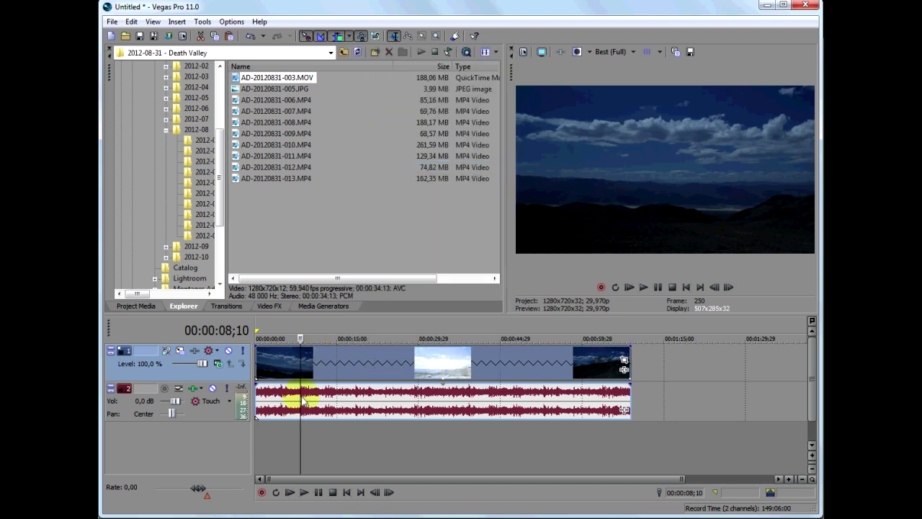
Step: Add a new video track on top and paste the copy there starting at 00:00:00
{"action": "right_click", "coordinate": [277, 441]}
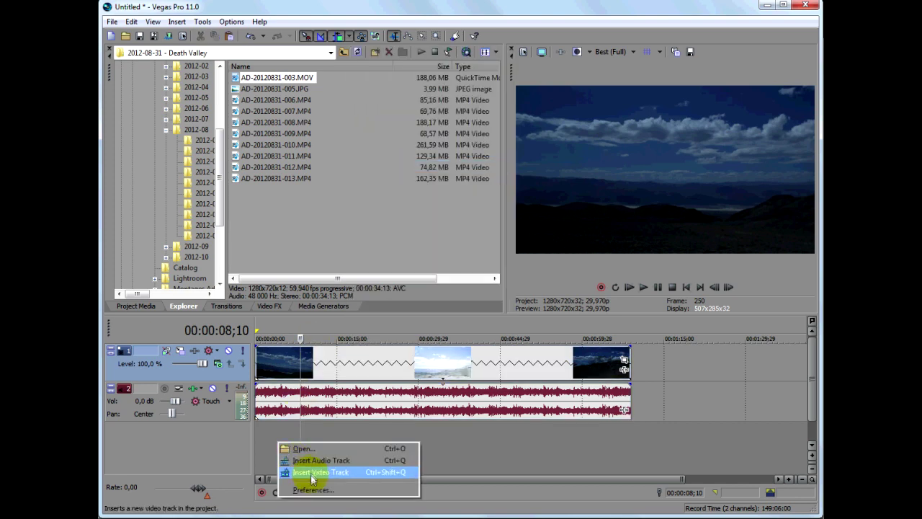
{"action": "left_click", "coordinate": [310, 472]}
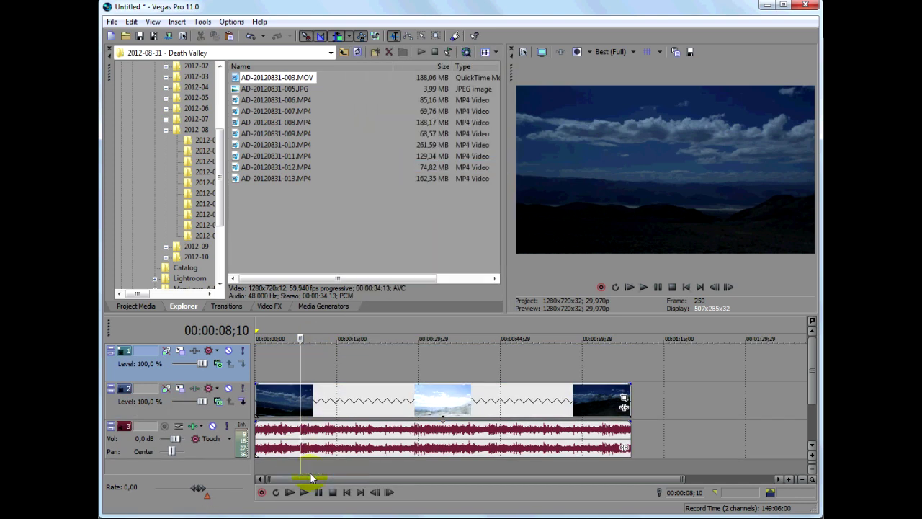
{"action": "left_click", "coordinate": [282, 365]}
{"action": "right_click", "coordinate": [289, 364]}
{"action": "left_click", "coordinate": [304, 370]}
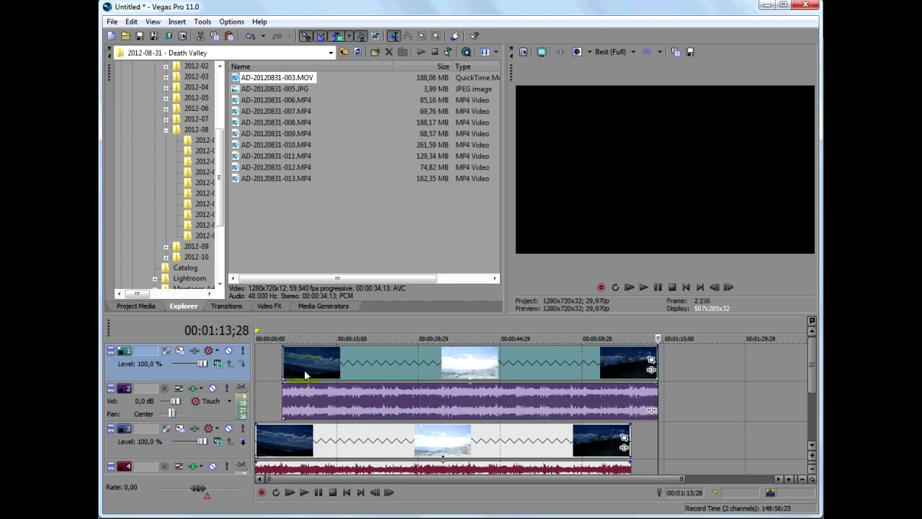
{"action": "left_click_drag", "start_coordinate": [305, 383], "coordinate": [272, 383]}
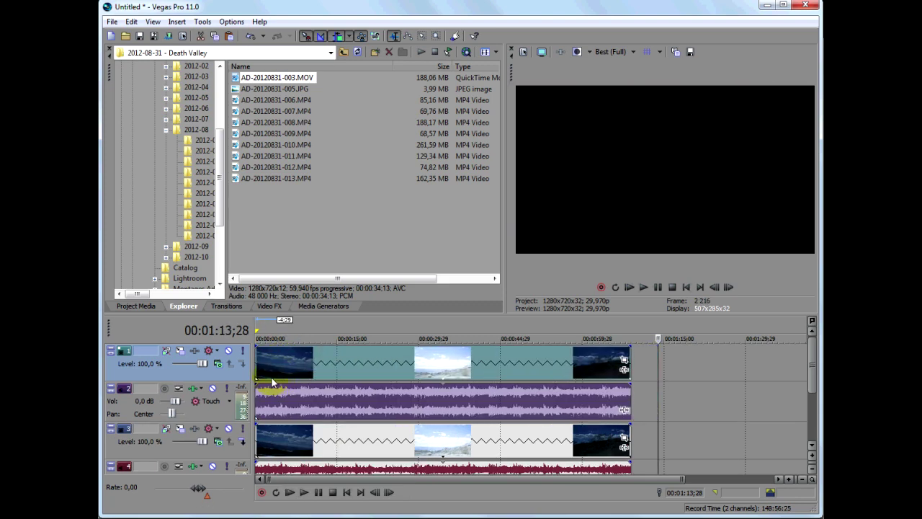
Step: Zoom in at the project start and trim the track 3 copy's start about one frame to a bright frame
{"action": "left_click", "coordinate": [347, 492]}
{"action": "scroll", "coordinate": [271, 390], "scroll_direction": "up", "scroll_amount": 2}
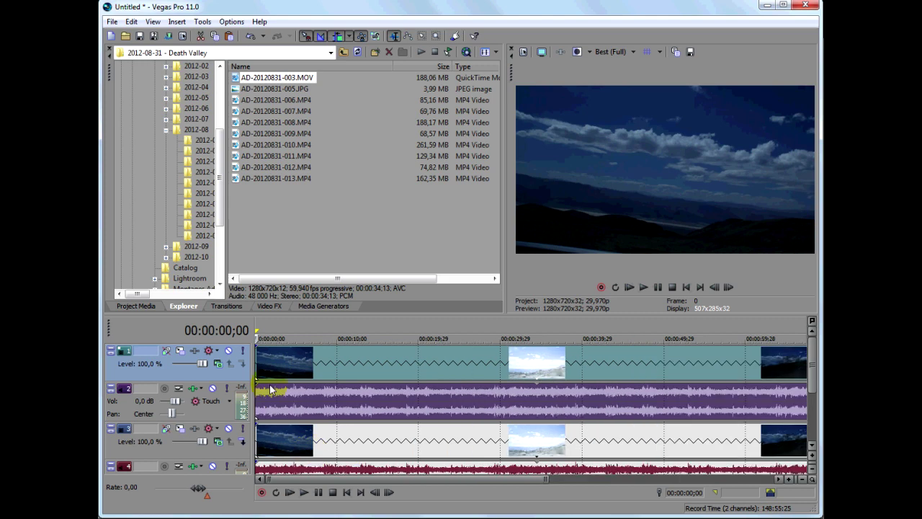
{"action": "scroll", "coordinate": [270, 389], "scroll_direction": "up", "scroll_amount": 4}
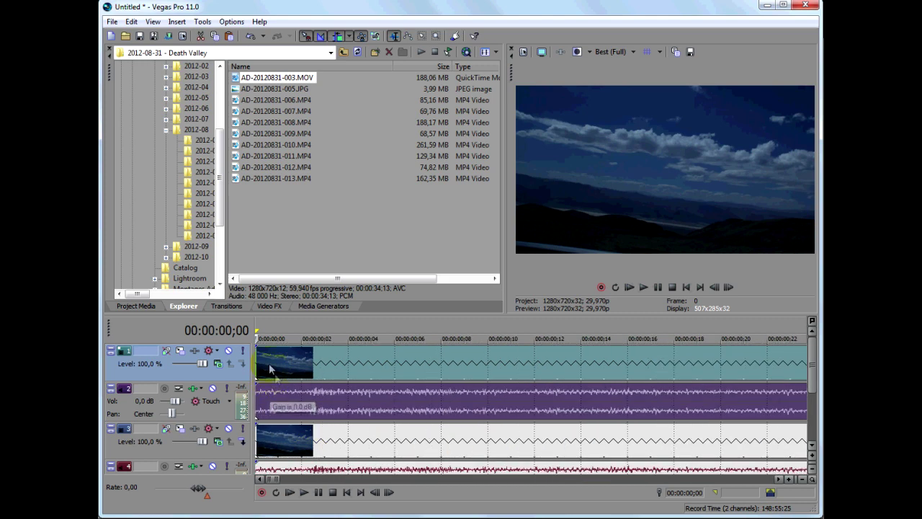
{"action": "left_click", "coordinate": [279, 375]}
{"action": "left_click", "coordinate": [265, 379]}
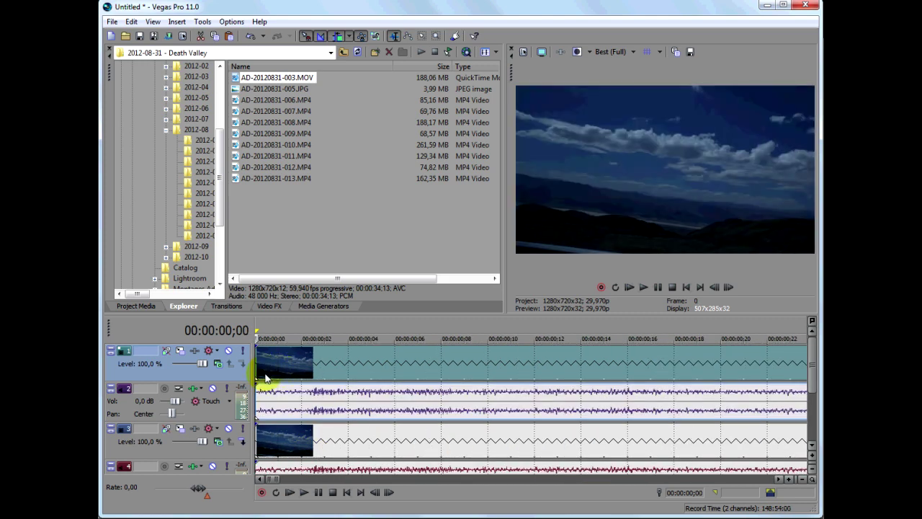
{"action": "mouse_move", "coordinate": [265, 379]}
{"action": "left_mouse_down"}
{"action": "mouse_move", "coordinate": [322, 377]}
{"action": "mouse_move", "coordinate": [264, 377]}
{"action": "left_mouse_up"}
{"action": "left_click", "coordinate": [280, 452]}
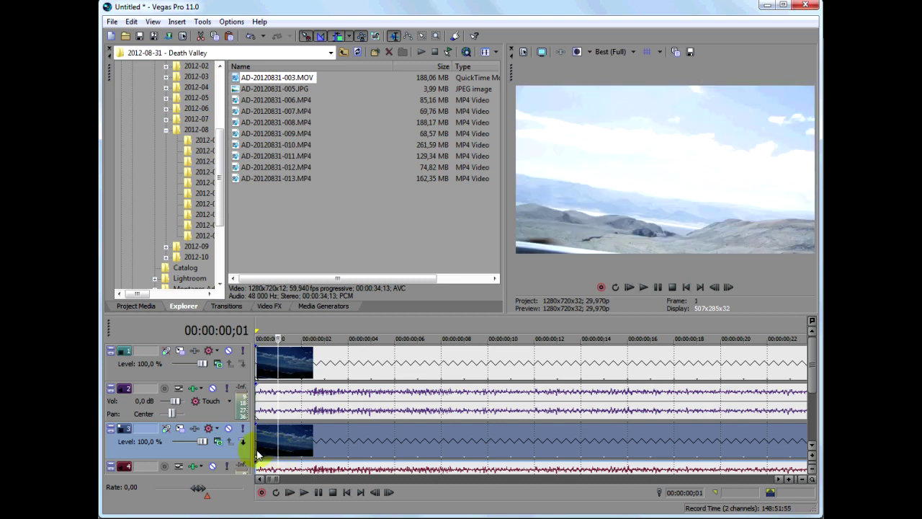
{"action": "left_click_drag", "start_coordinate": [257, 454], "coordinate": [288, 451]}
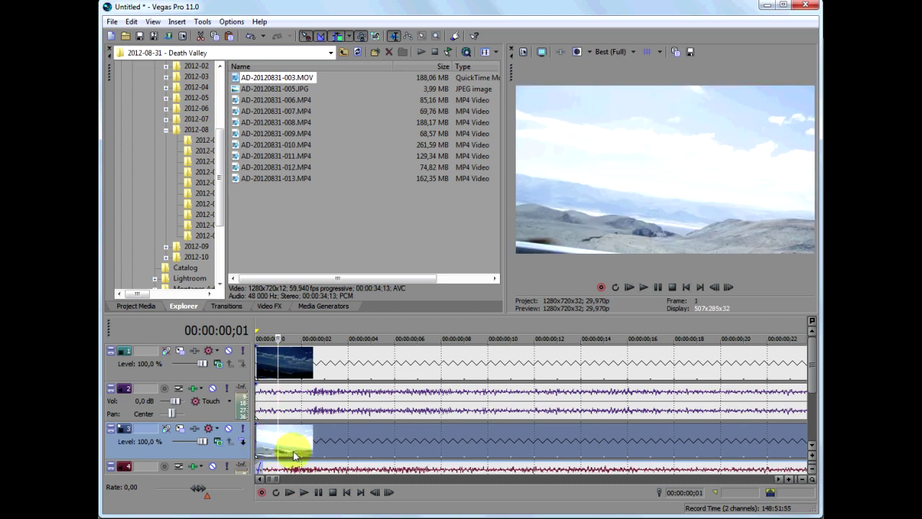
Step: Set the track 3 clip's playback rate back to 1
{"action": "right_click", "coordinate": [293, 455]}
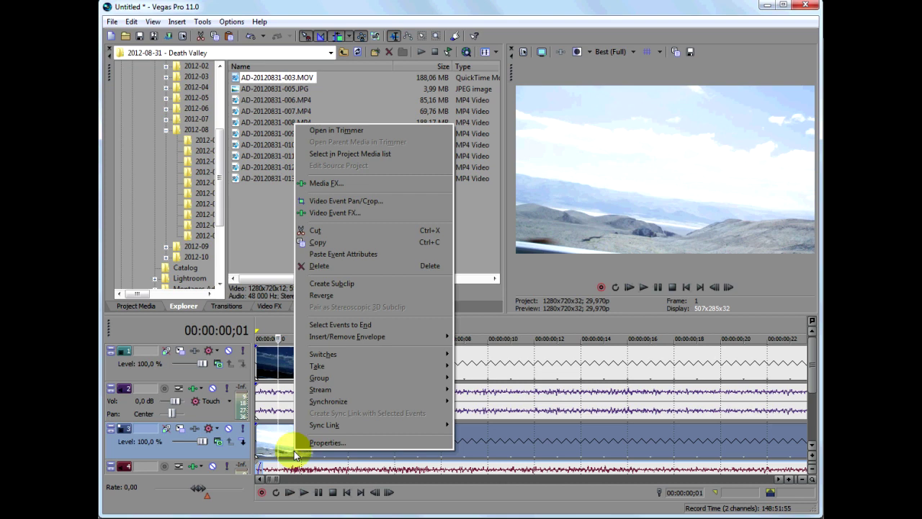
{"action": "left_click", "coordinate": [312, 442]}
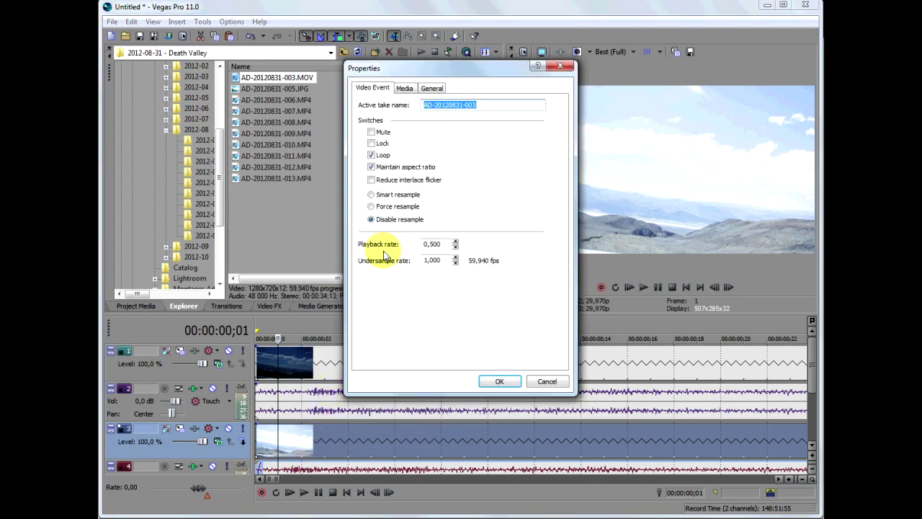
{"action": "left_click_drag", "start_coordinate": [441, 244], "coordinate": [417, 249]}
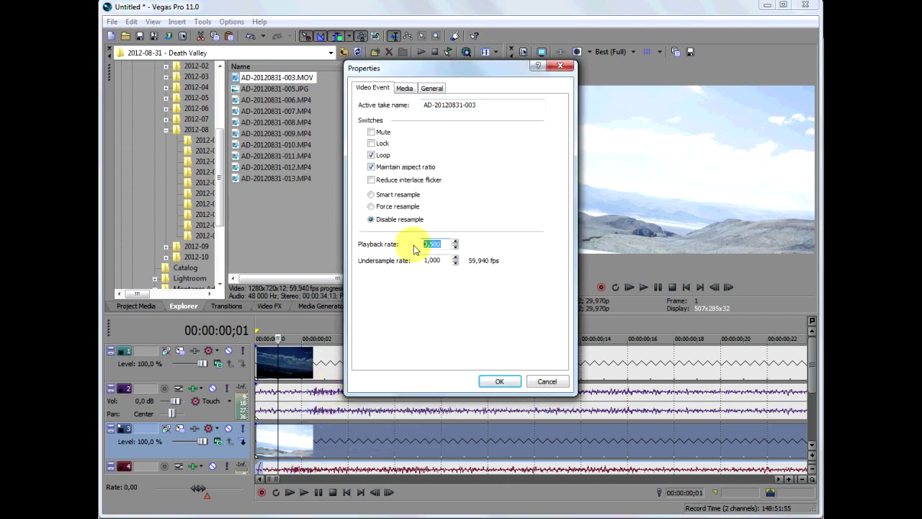
{"action": "type", "text": "1"}
{"action": "left_click", "coordinate": [435, 261]}
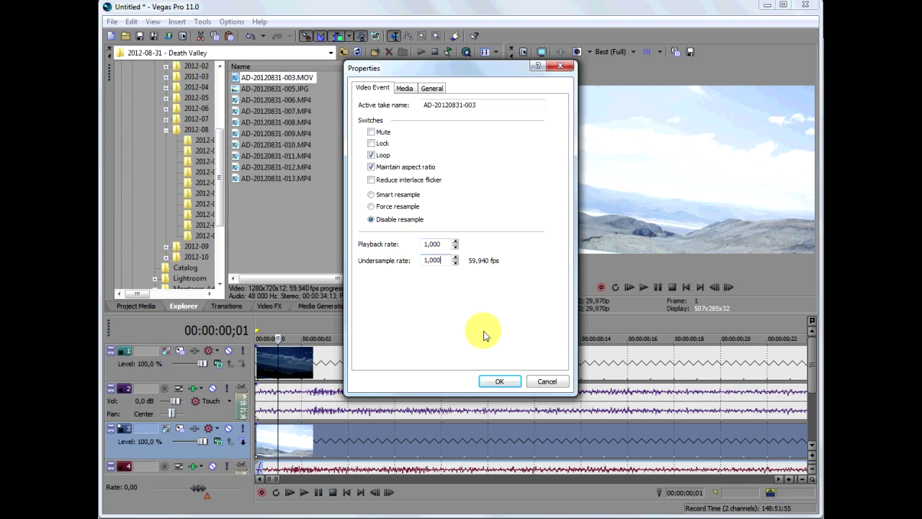
{"action": "left_click", "coordinate": [514, 381]}
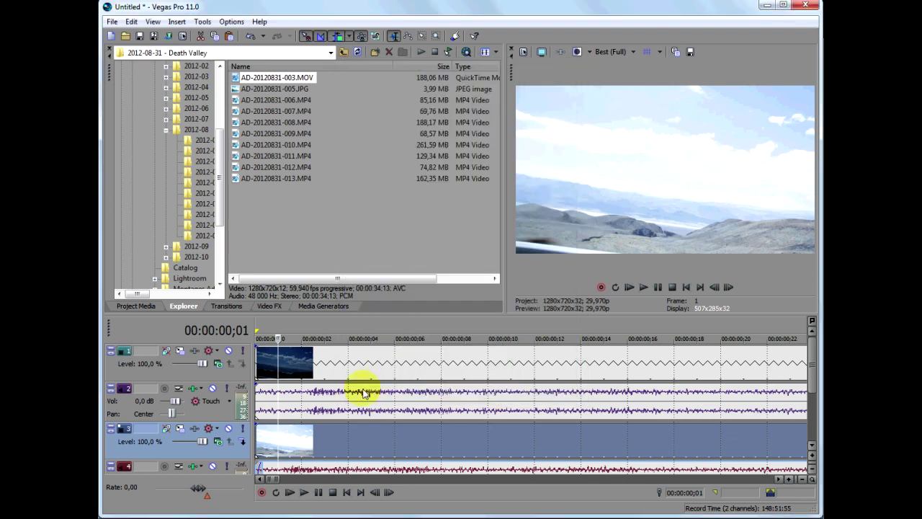
Step: Zoom out and trim the track 3 clip to end near 30 seconds
{"action": "scroll", "coordinate": [346, 432], "scroll_direction": "down", "scroll_amount": 4}
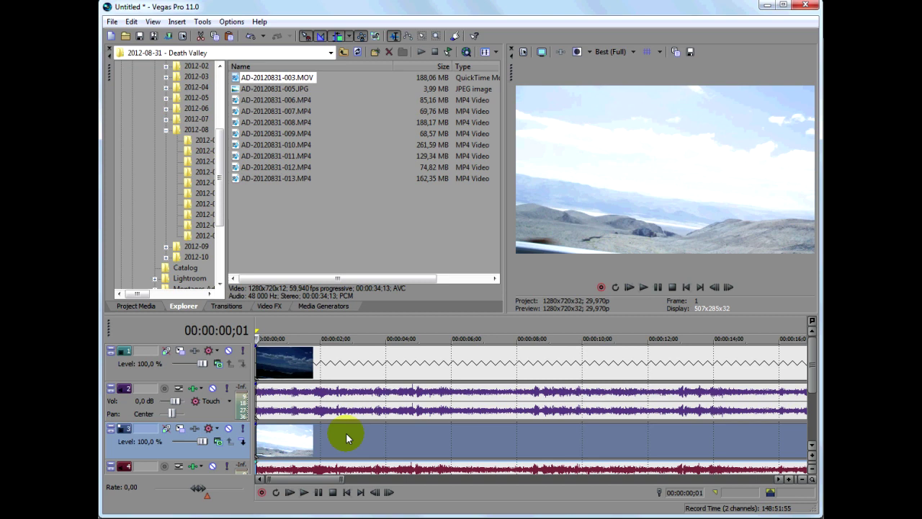
{"action": "scroll", "coordinate": [346, 432], "scroll_direction": "down", "scroll_amount": 3}
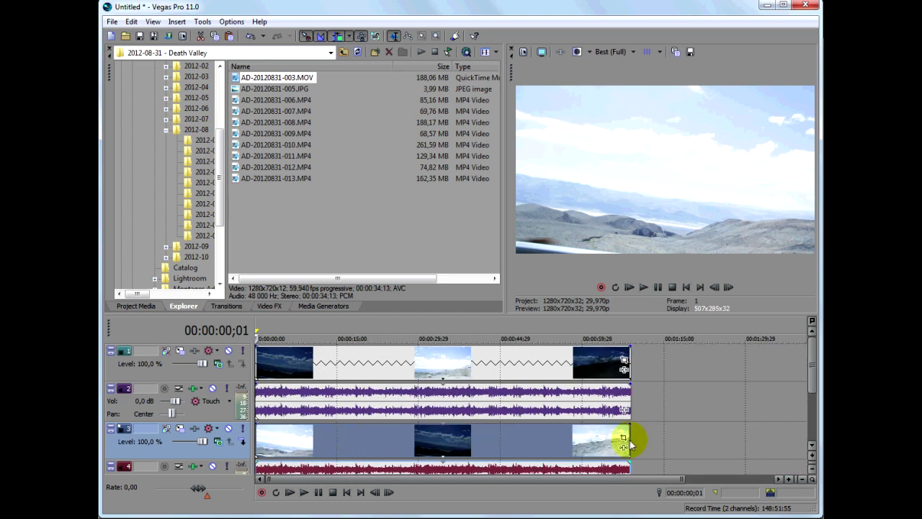
{"action": "left_click_drag", "start_coordinate": [627, 443], "coordinate": [435, 437]}
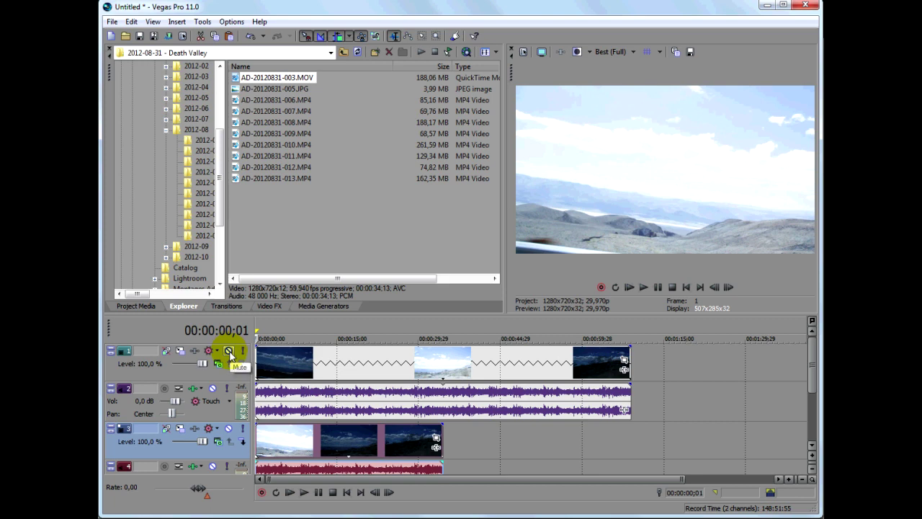
Step: Mute track 1 and preview the bright track 3 clip between about 2 and 8 seconds
{"action": "left_click", "coordinate": [228, 350]}
{"action": "left_click", "coordinate": [303, 451]}
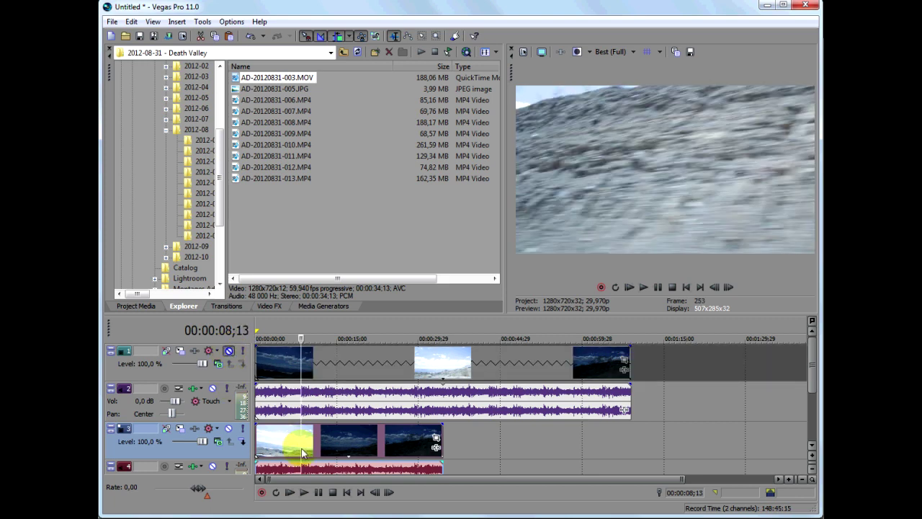
{"action": "left_click", "coordinate": [287, 451]}
{"action": "left_click", "coordinate": [267, 444]}
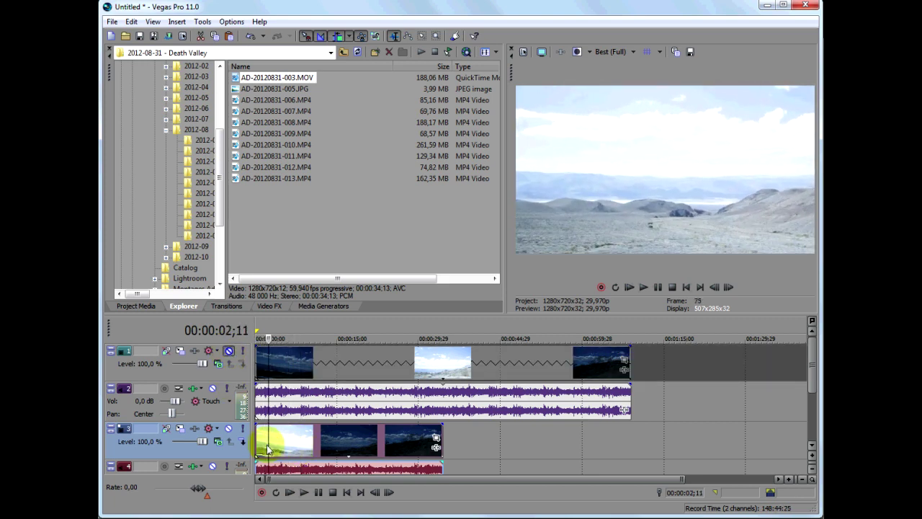
{"action": "left_click", "coordinate": [270, 451]}
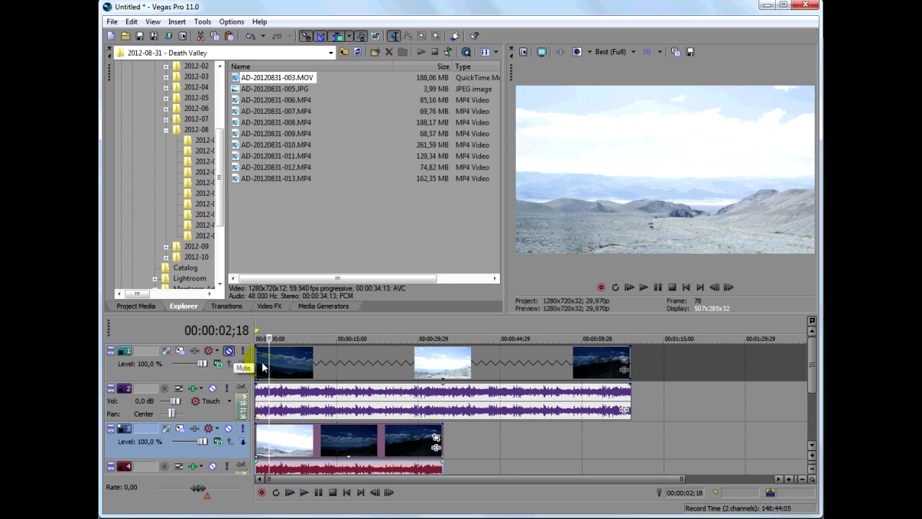
Step: Set the track 1 clip's playback rate to 1 and trim it to match track 3's length
{"action": "left_click", "coordinate": [289, 368]}
{"action": "right_click", "coordinate": [289, 368]}
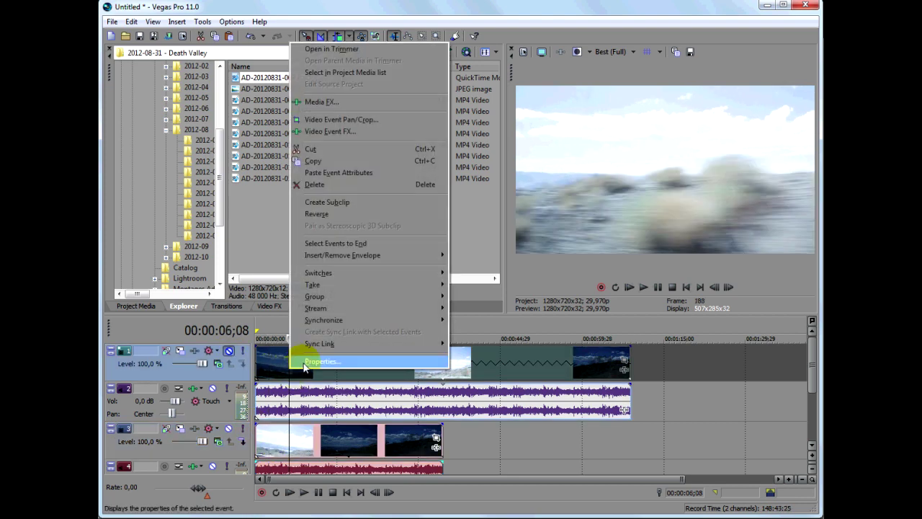
{"action": "left_click", "coordinate": [303, 363]}
{"action": "left_click_drag", "start_coordinate": [437, 245], "coordinate": [414, 250]}
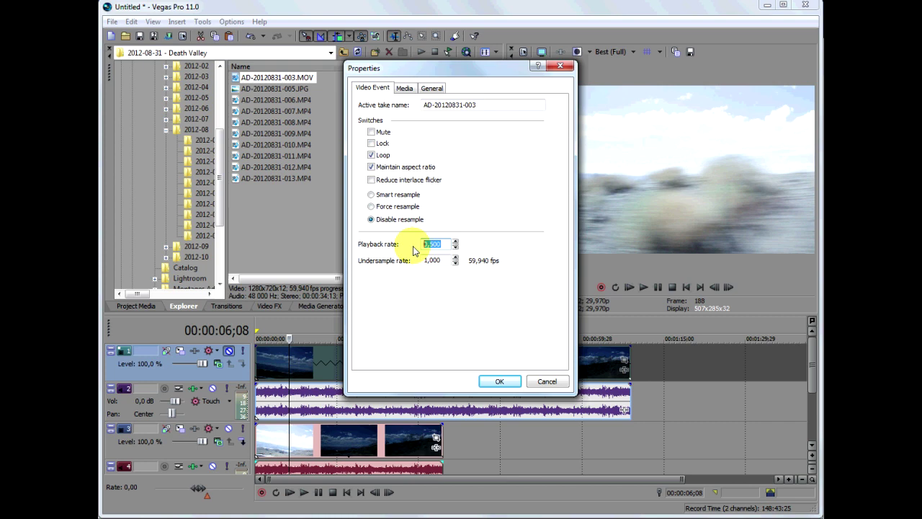
{"action": "type", "text": "1"}
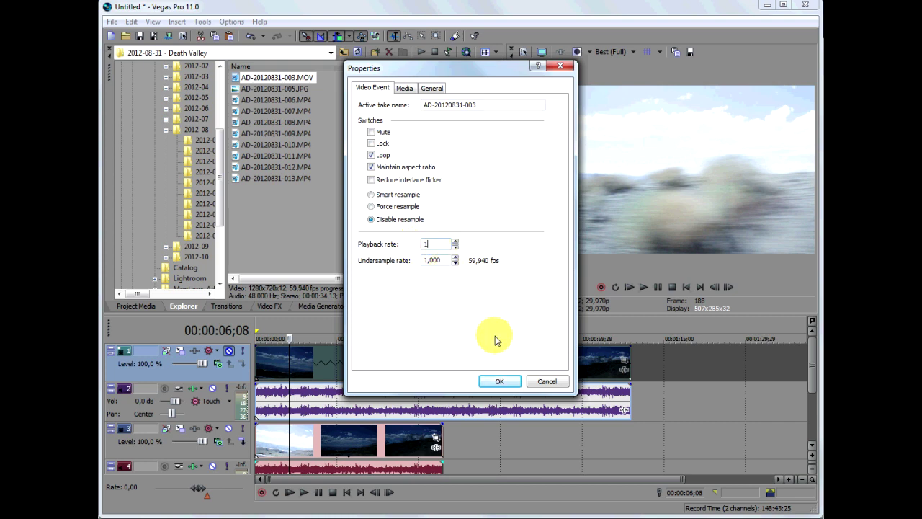
{"action": "left_click", "coordinate": [500, 382]}
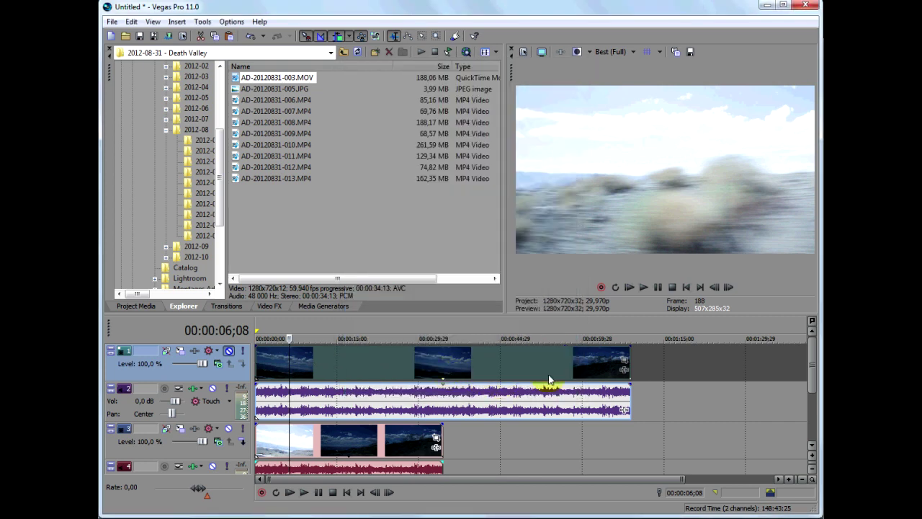
{"action": "left_click_drag", "start_coordinate": [631, 374], "coordinate": [447, 366]}
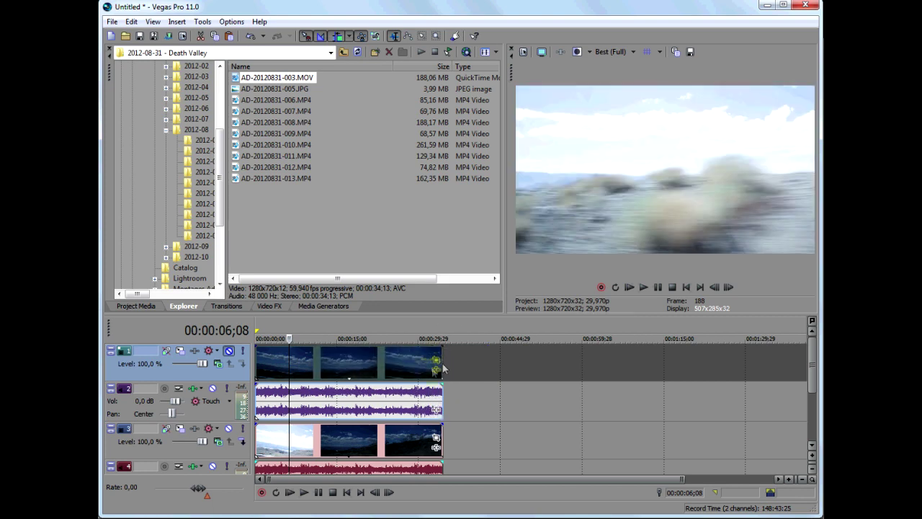
Step: Compare the dark and bright clips by toggling track 1's mute, then open the track 1 clip's Event FX
{"action": "left_click", "coordinate": [280, 380]}
{"action": "left_click", "coordinate": [271, 380]}
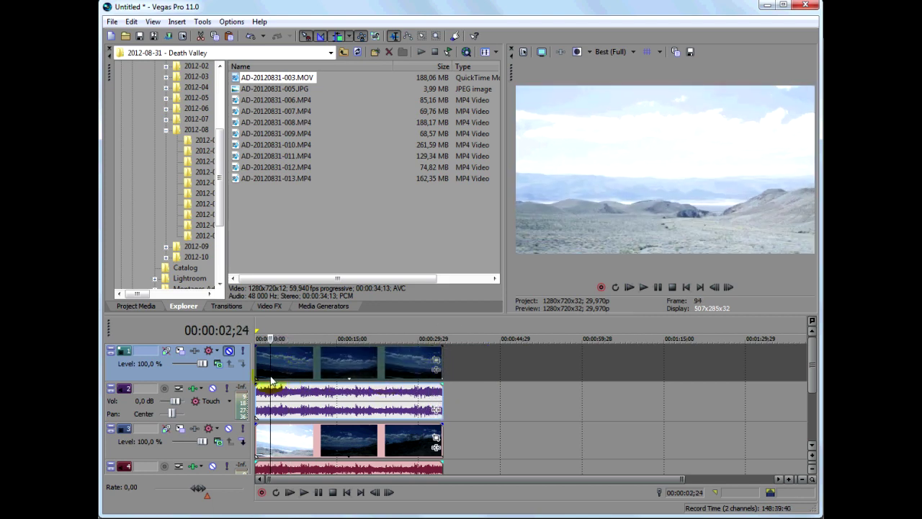
{"action": "left_click", "coordinate": [228, 352]}
{"action": "left_click", "coordinate": [228, 351]}
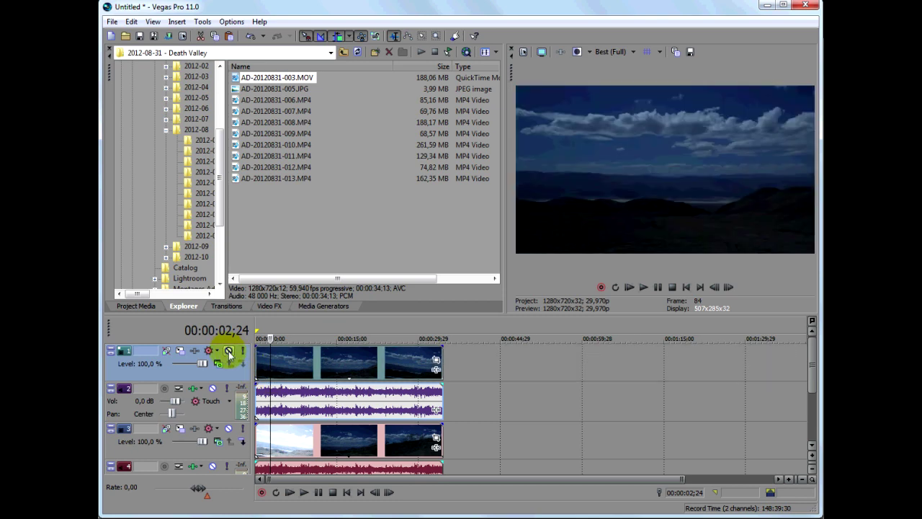
{"action": "mouse_move", "coordinate": [271, 377]}
{"action": "left_mouse_down"}
{"action": "mouse_move", "coordinate": [299, 377]}
{"action": "mouse_move", "coordinate": [265, 381]}
{"action": "left_mouse_up"}
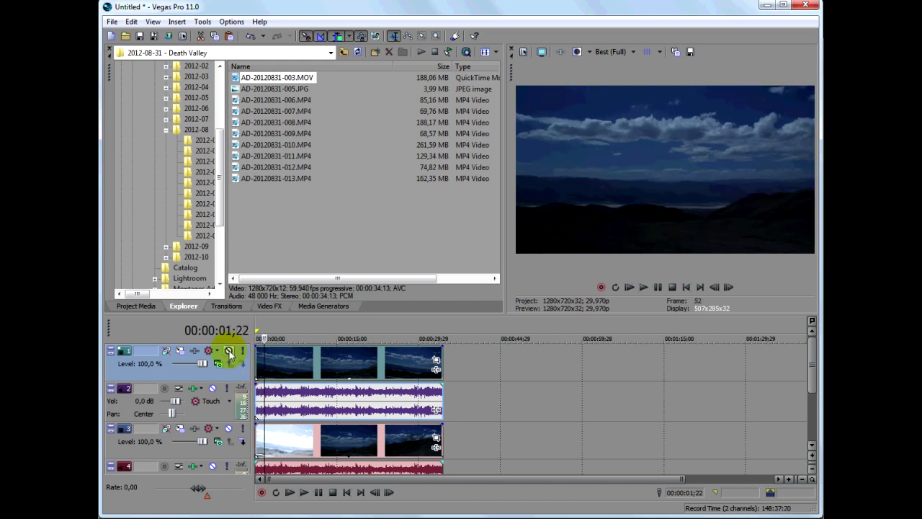
{"action": "left_click", "coordinate": [228, 352]}
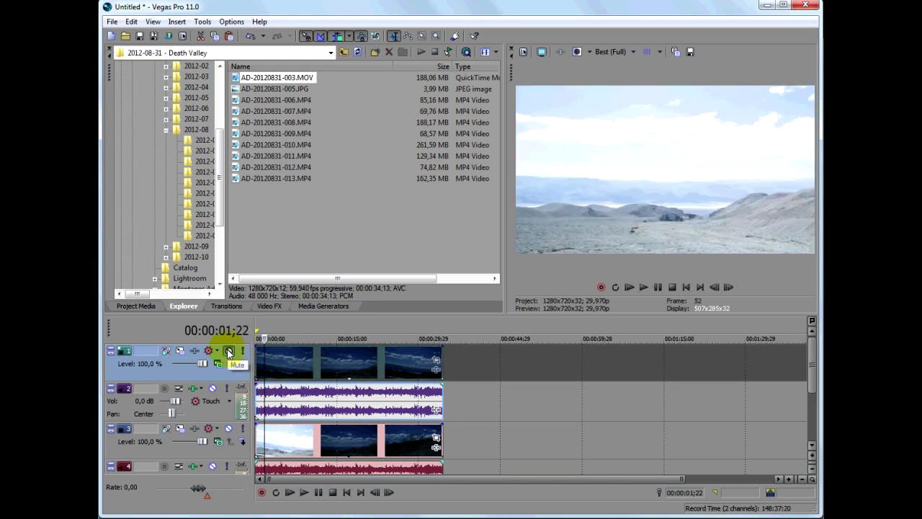
{"action": "left_click", "coordinate": [228, 351]}
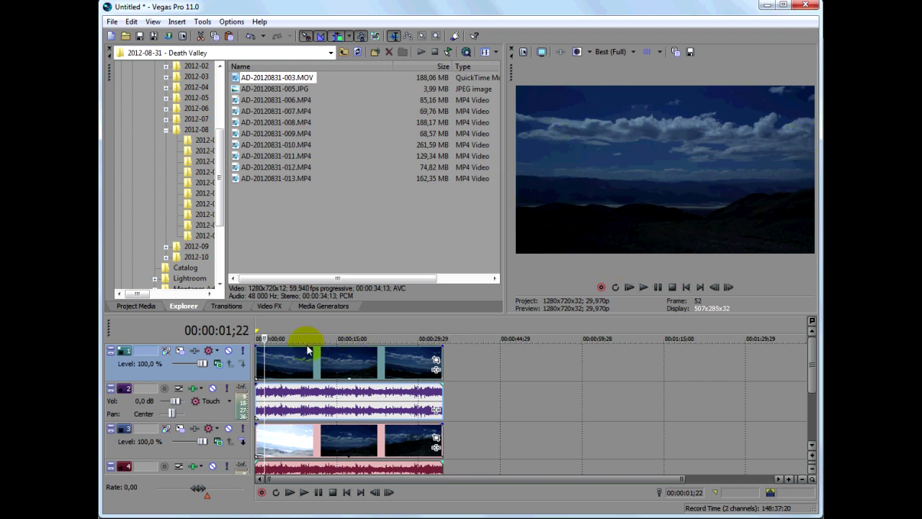
{"action": "left_click", "coordinate": [229, 351]}
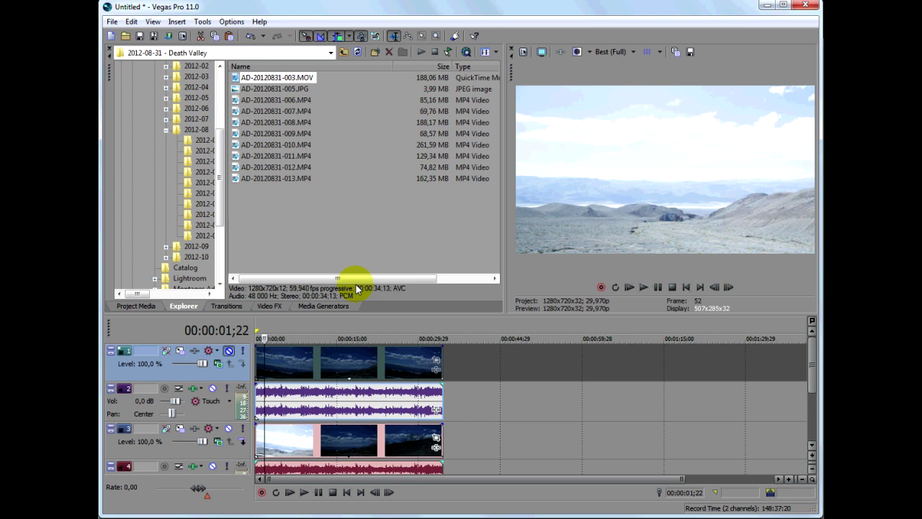
{"action": "left_click", "coordinate": [230, 352]}
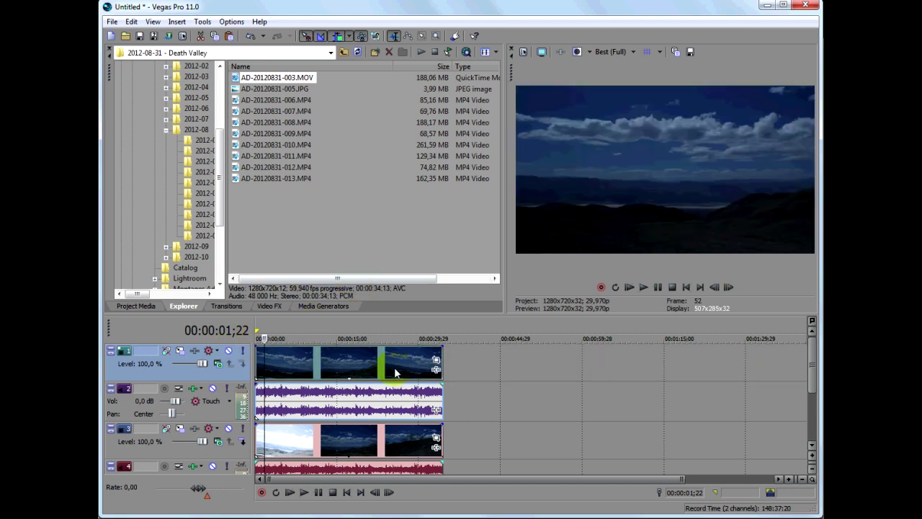
{"action": "left_click", "coordinate": [399, 369]}
{"action": "left_click", "coordinate": [438, 370]}
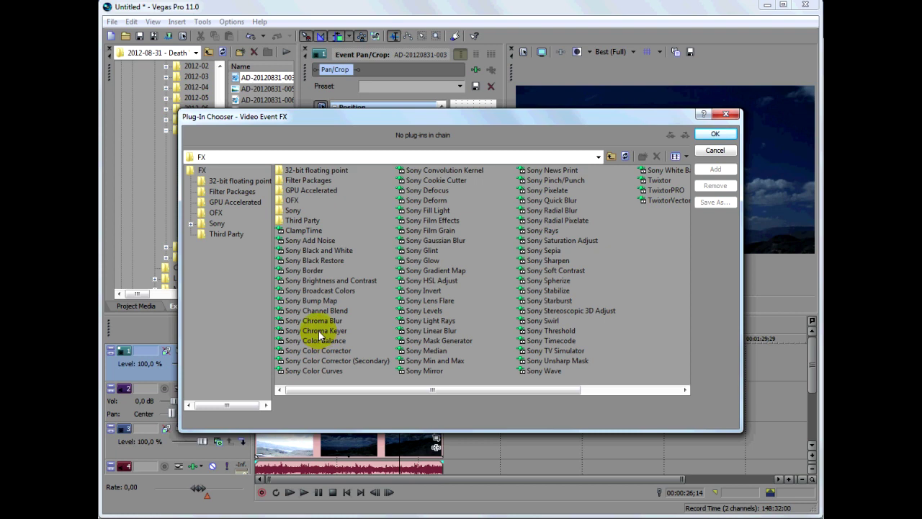
Step: Add Sony Chroma Keyer to the upper clip and set its key colour to near black (0; 0,0; 0,17)
{"action": "double_click", "coordinate": [320, 331]}
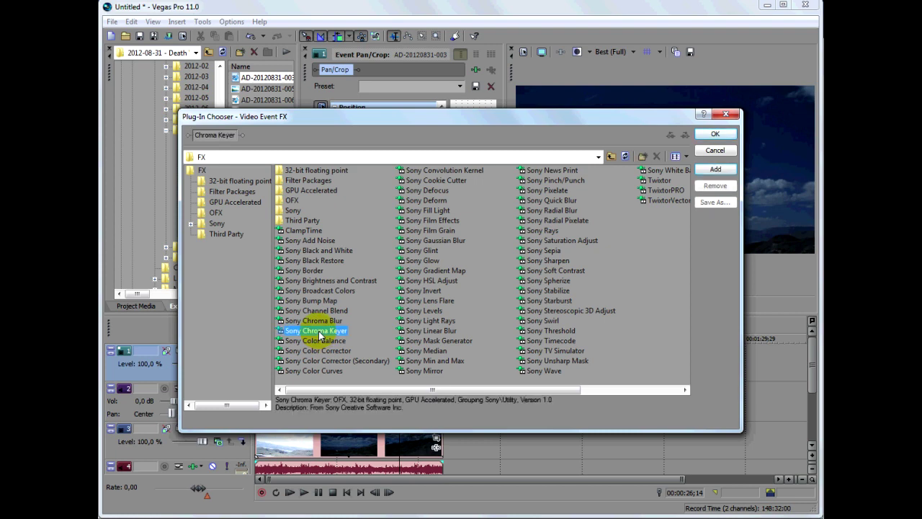
{"action": "left_click", "coordinate": [715, 136]}
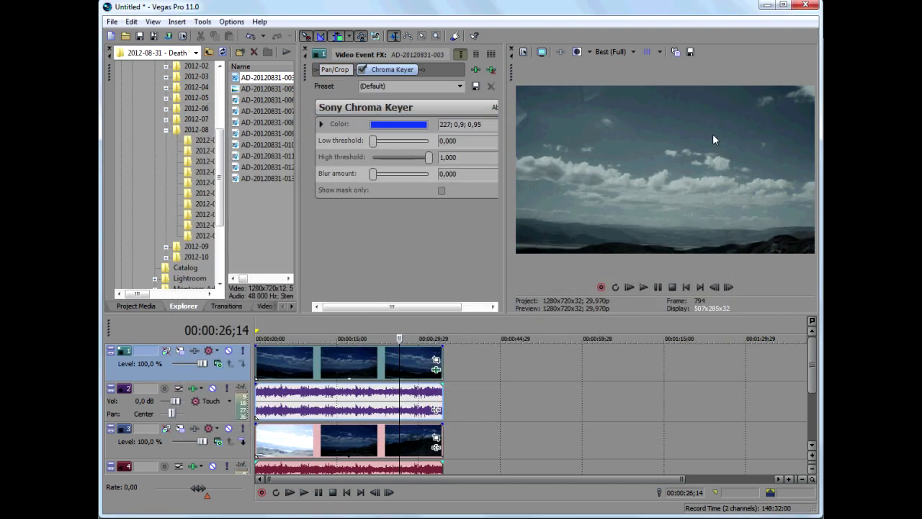
{"action": "left_click", "coordinate": [387, 126]}
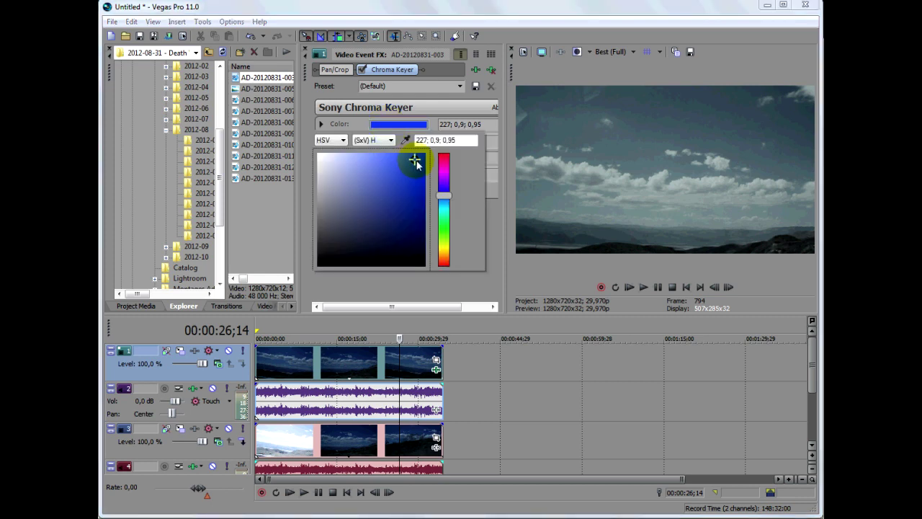
{"action": "mouse_move", "coordinate": [416, 163]}
{"action": "left_mouse_down"}
{"action": "mouse_move", "coordinate": [350, 195]}
{"action": "mouse_move", "coordinate": [302, 251]}
{"action": "mouse_move", "coordinate": [309, 263]}
{"action": "mouse_move", "coordinate": [307, 252]}
{"action": "left_mouse_up"}
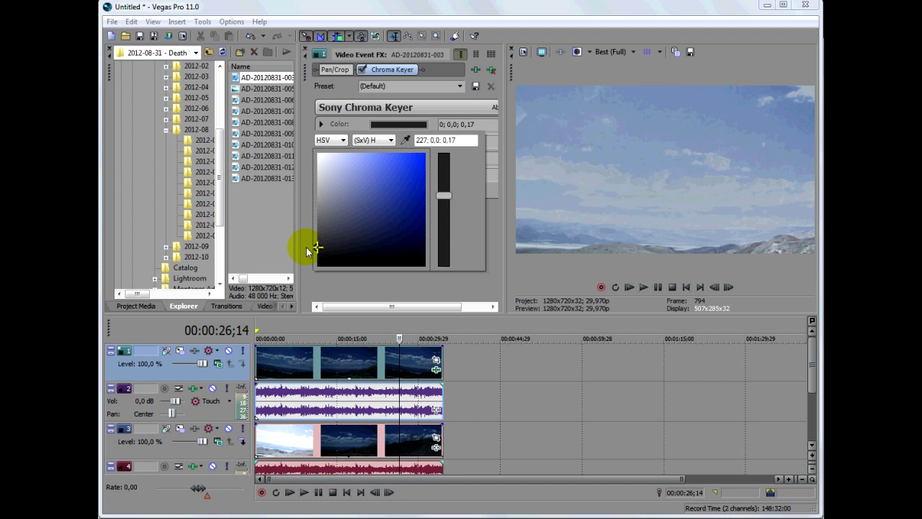
Step: Raise the key's blur amount and lower its high threshold, toggling the key and playing back to compare
{"action": "left_click", "coordinate": [491, 219]}
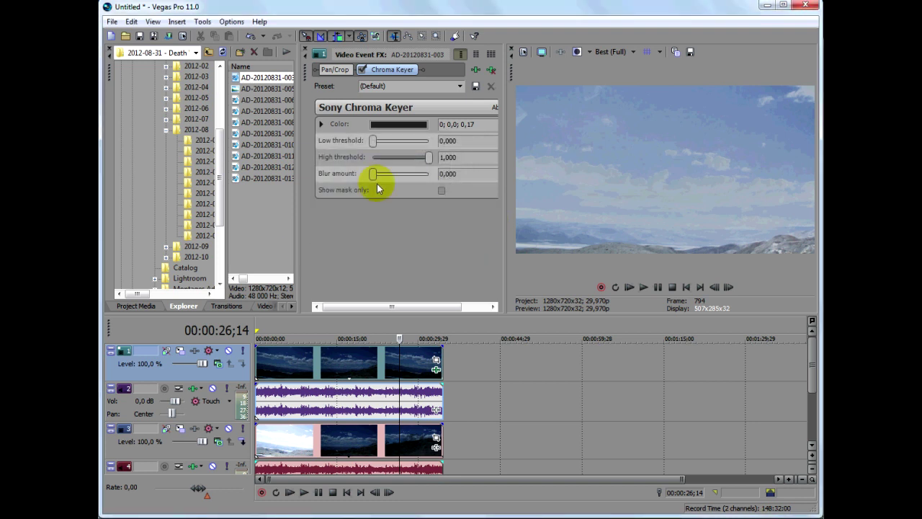
{"action": "left_click_drag", "start_coordinate": [375, 174], "coordinate": [396, 184]}
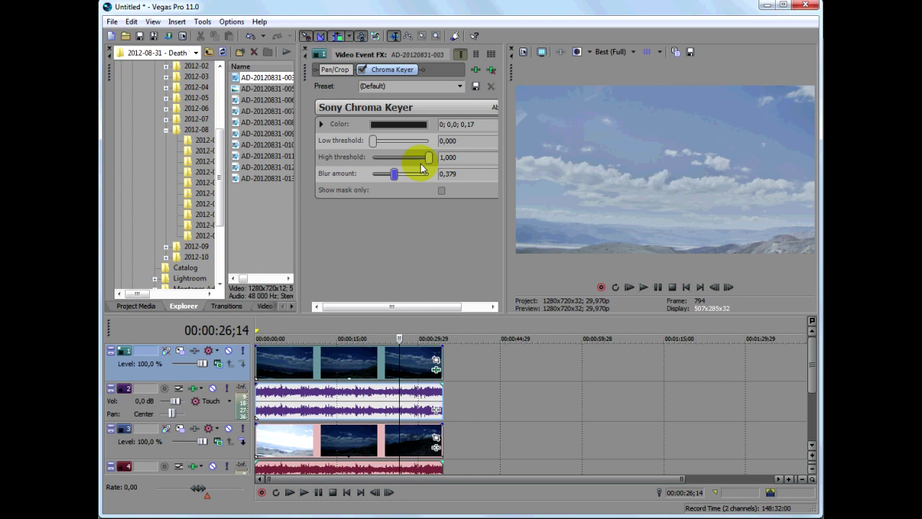
{"action": "left_click_drag", "start_coordinate": [429, 158], "coordinate": [419, 157]}
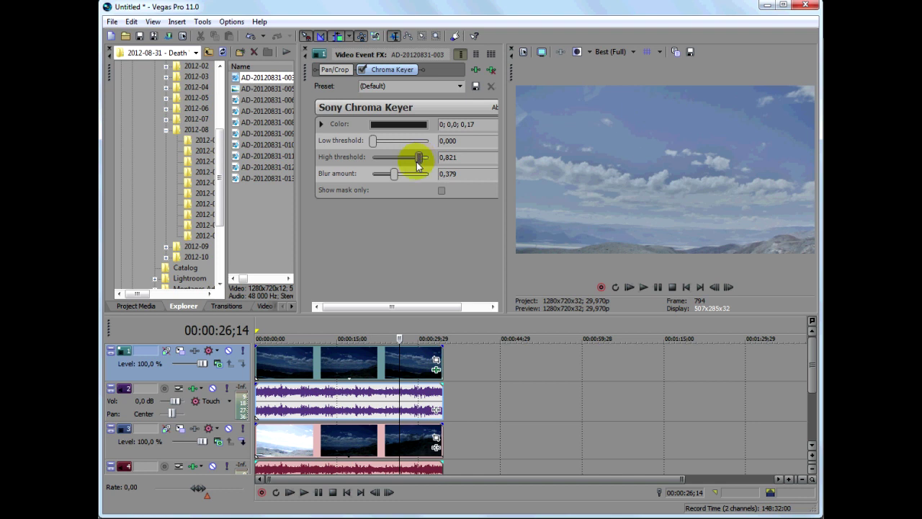
{"action": "left_click", "coordinate": [362, 69]}
{"action": "left_click", "coordinate": [362, 69]}
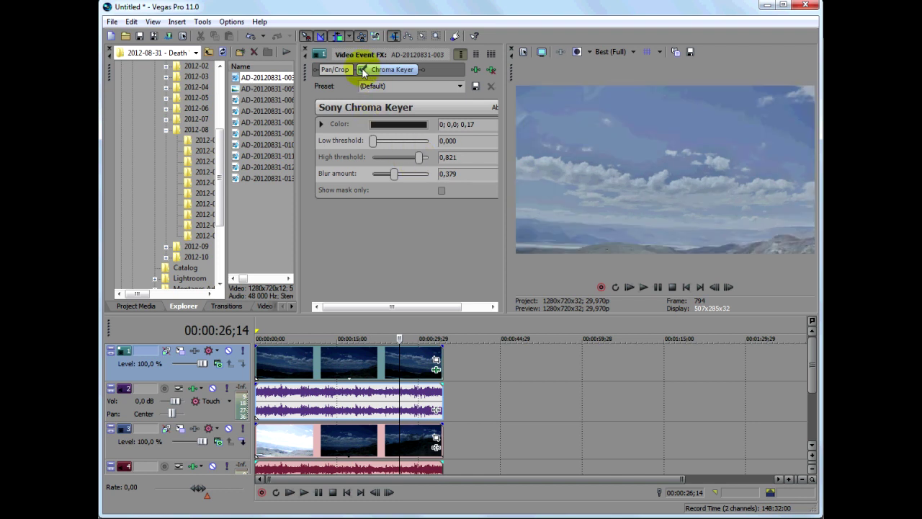
{"action": "left_click", "coordinate": [362, 69]}
{"action": "left_click", "coordinate": [362, 69]}
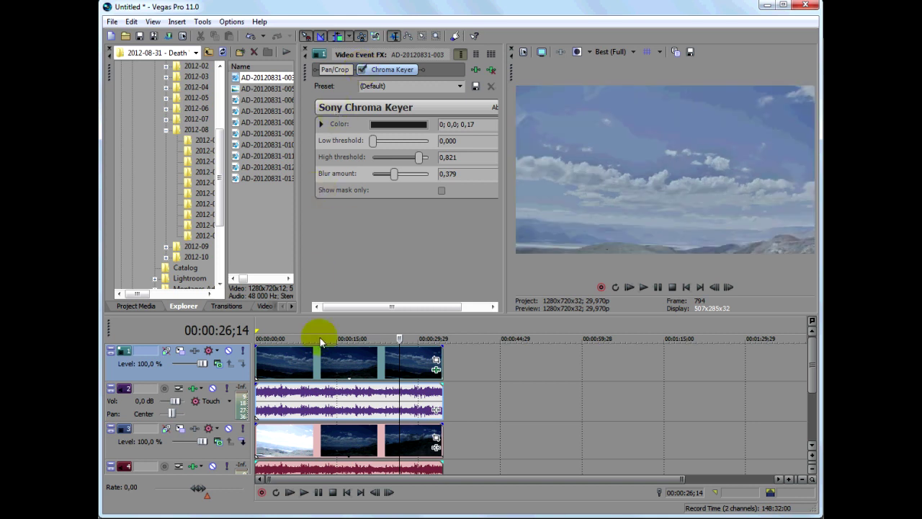
{"action": "left_click", "coordinate": [267, 374]}
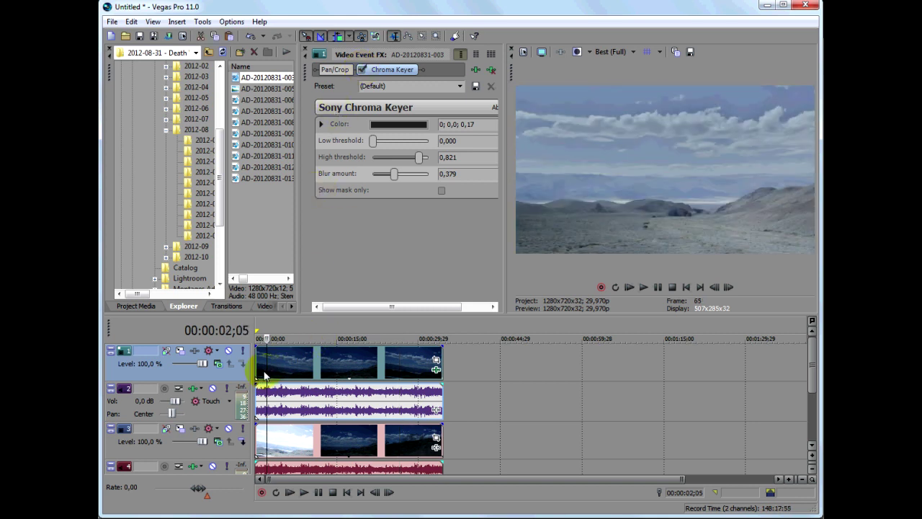
{"action": "key", "text": "space"}
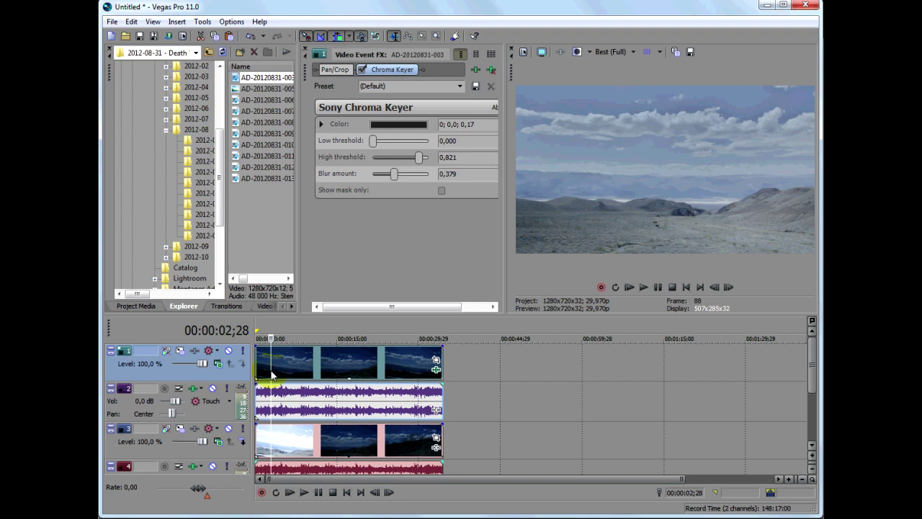
Step: Fine-tune high threshold to 0,768 and blur amount to about 0,442, rechecking with the key toggled
{"action": "left_click_drag", "start_coordinate": [419, 158], "coordinate": [417, 157]}
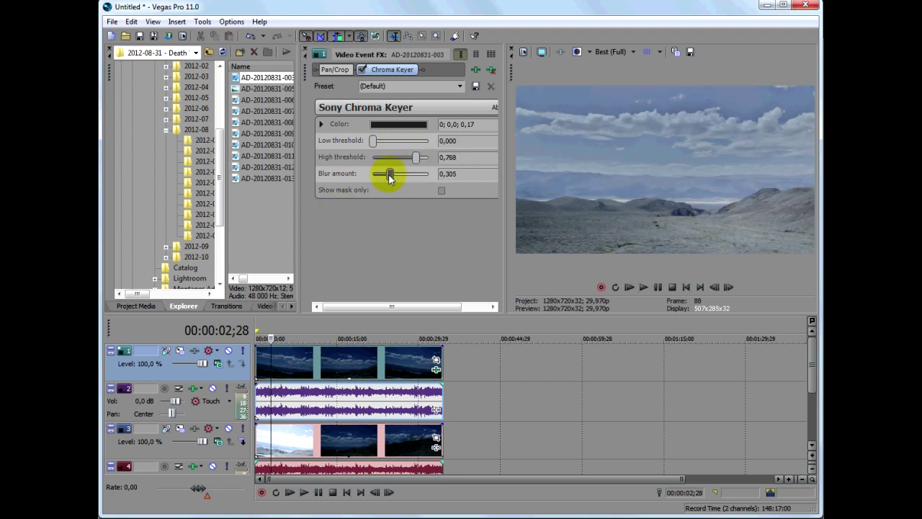
{"action": "left_click_drag", "start_coordinate": [387, 179], "coordinate": [397, 177]}
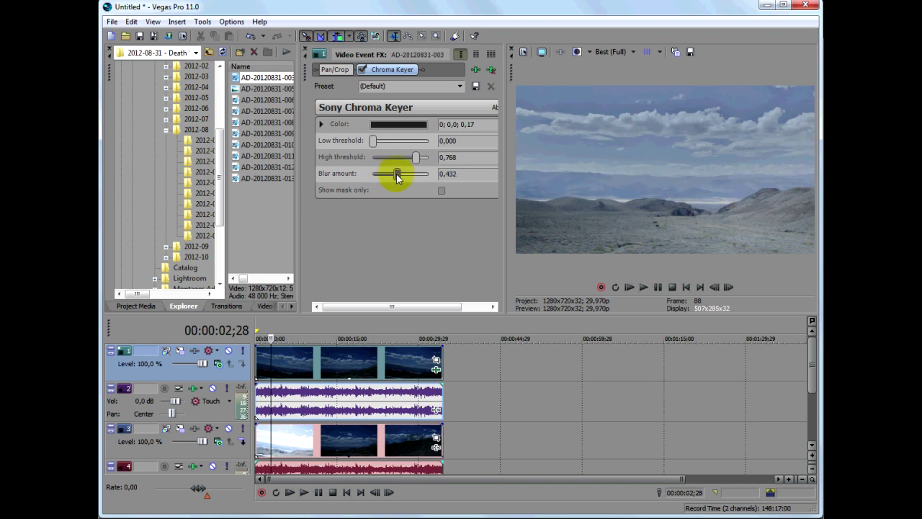
{"action": "left_click", "coordinate": [361, 70]}
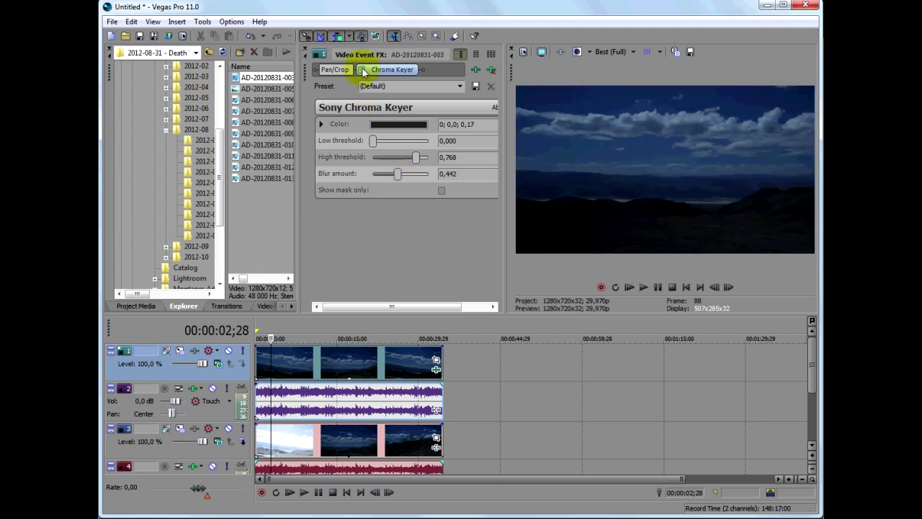
{"action": "left_click", "coordinate": [361, 70]}
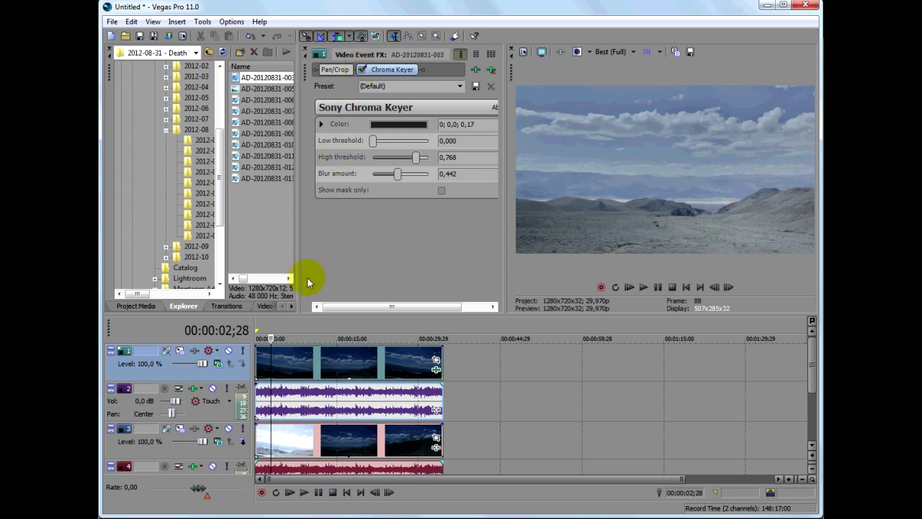
{"action": "left_click", "coordinate": [272, 375]}
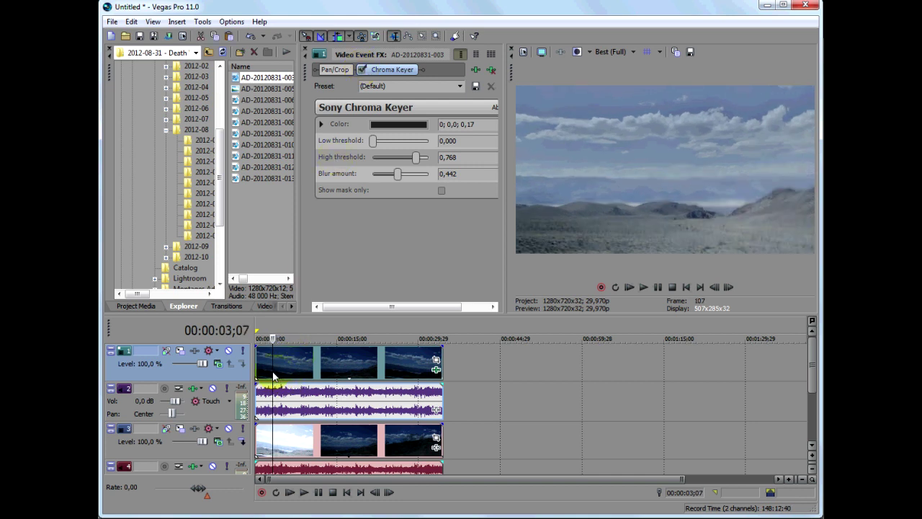
Step: Add Sony Color Curves after the Chroma Keyer in the upper clip's effect chain
{"action": "left_click", "coordinate": [287, 375]}
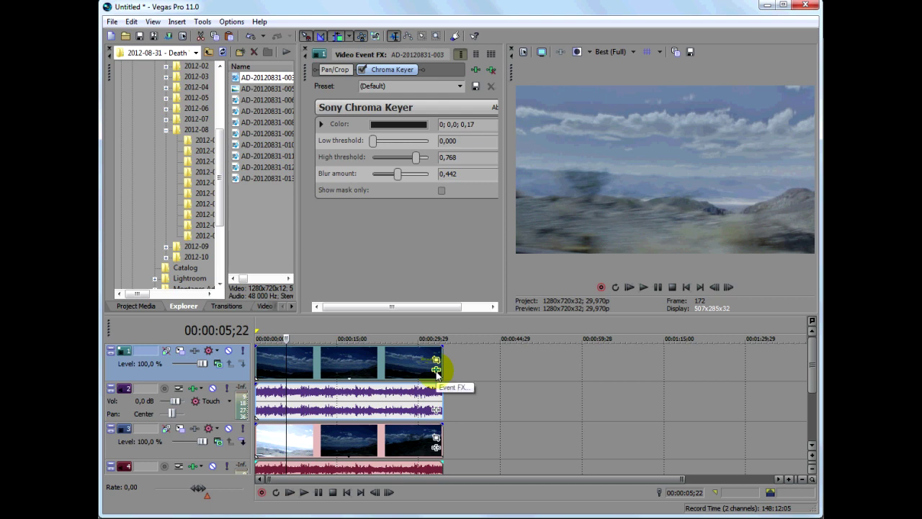
{"action": "left_click", "coordinate": [477, 67]}
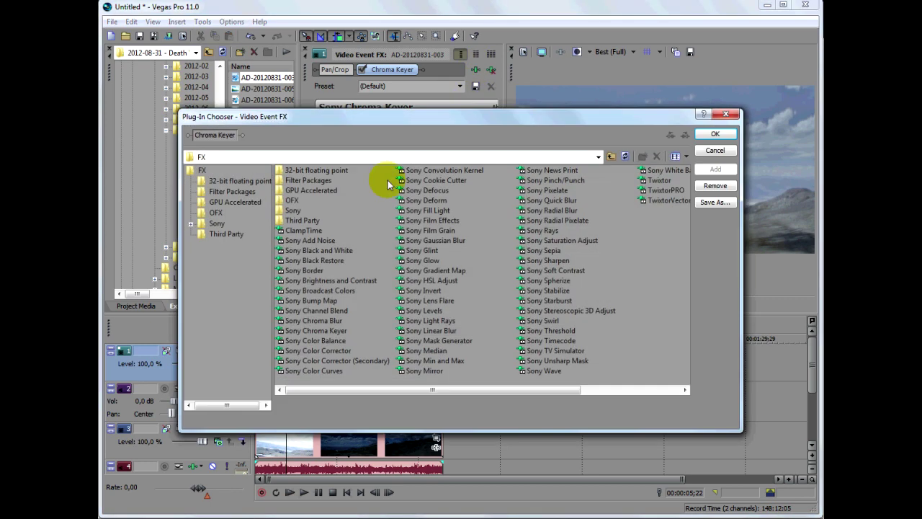
{"action": "double_click", "coordinate": [320, 371]}
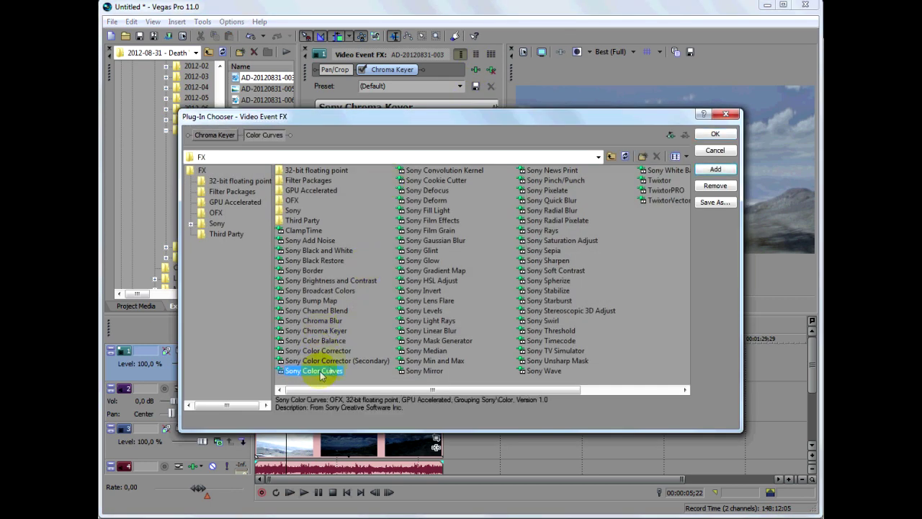
{"action": "left_click", "coordinate": [715, 134]}
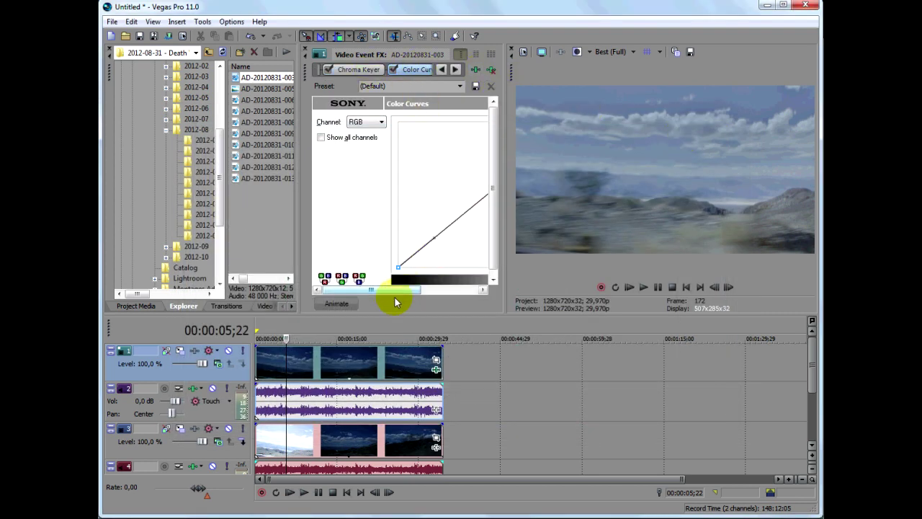
Step: Bend the RGB curve into an S-shape with an added point and move Color Curves before the Chroma Keyer
{"action": "left_click_drag", "start_coordinate": [392, 291], "coordinate": [439, 295]}
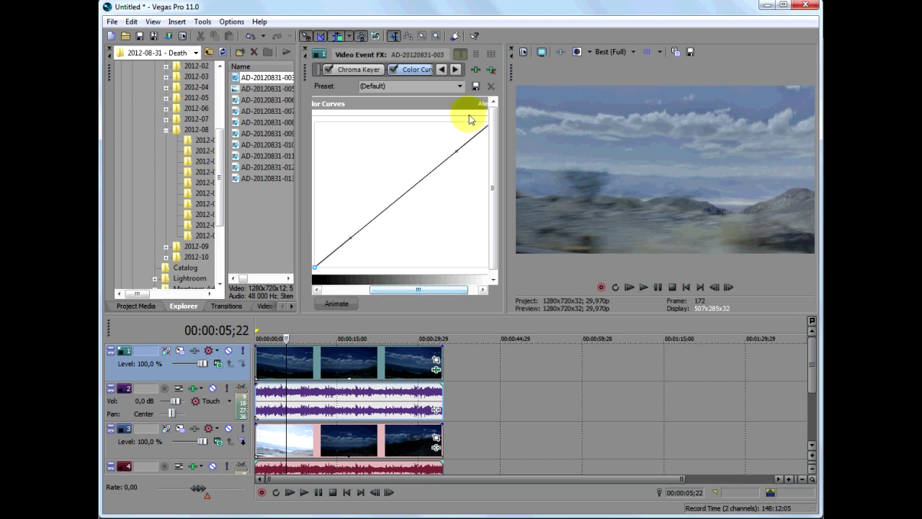
{"action": "left_click_drag", "start_coordinate": [453, 156], "coordinate": [441, 142]}
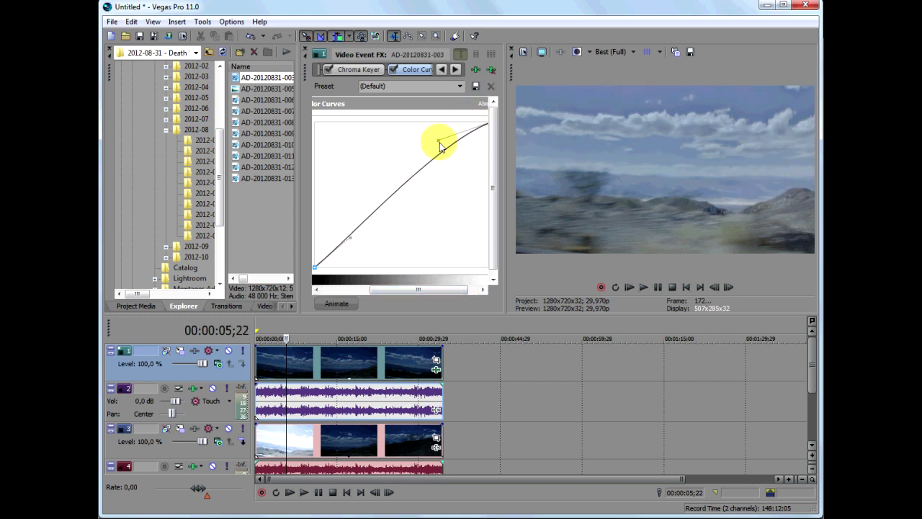
{"action": "right_click", "coordinate": [427, 172]}
{"action": "left_click", "coordinate": [441, 177]}
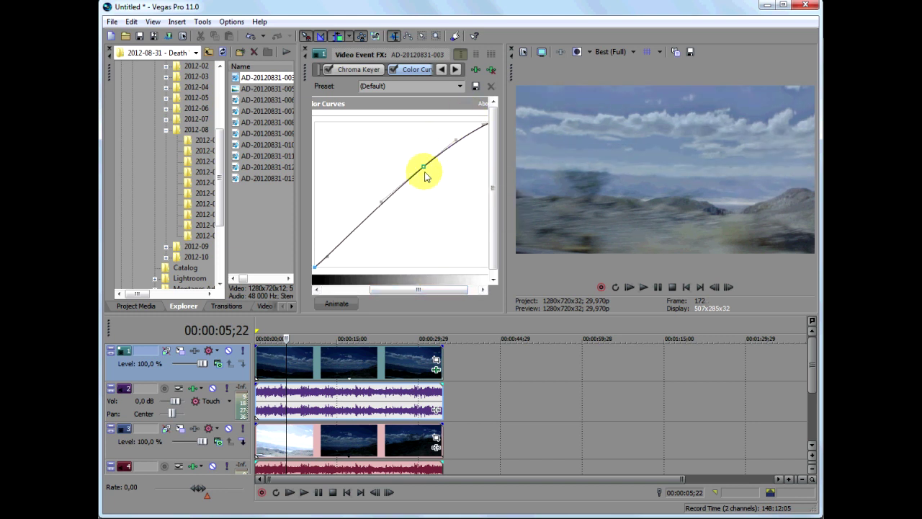
{"action": "left_click_drag", "start_coordinate": [424, 172], "coordinate": [418, 171]}
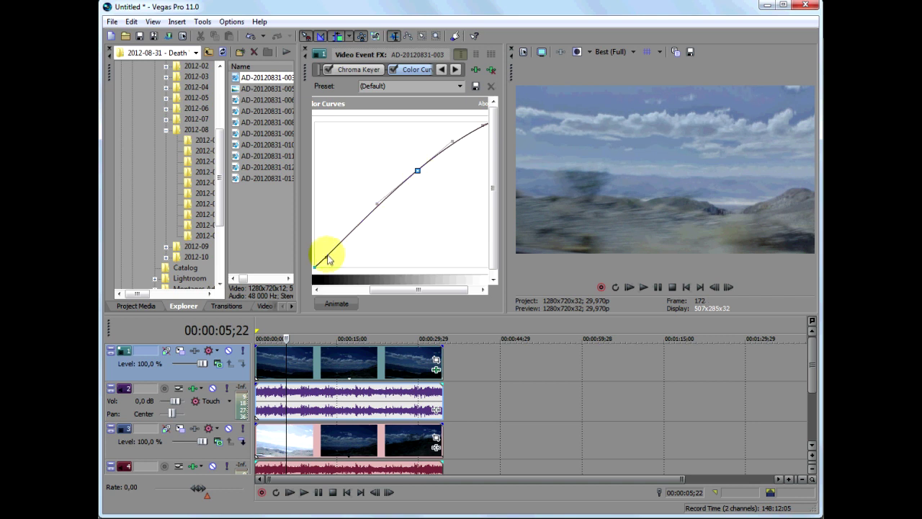
{"action": "left_click_drag", "start_coordinate": [328, 261], "coordinate": [374, 239]}
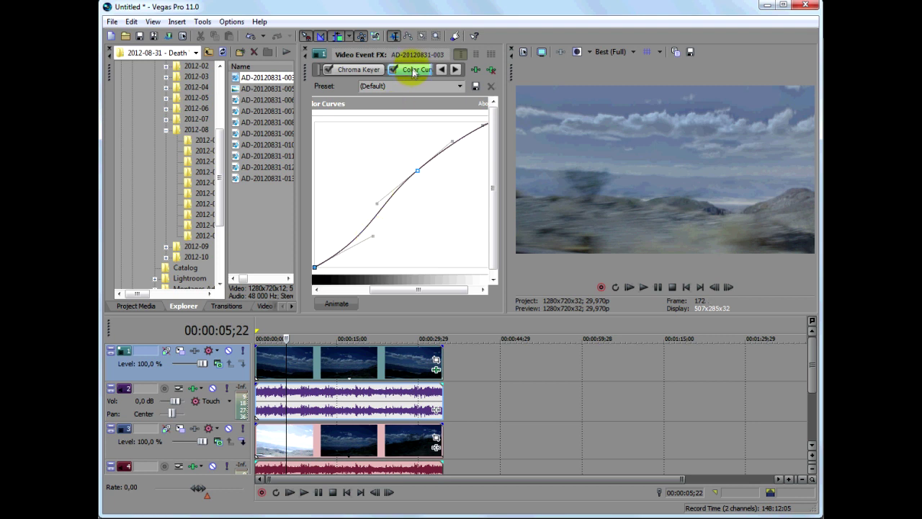
{"action": "left_click_drag", "start_coordinate": [418, 70], "coordinate": [329, 74]}
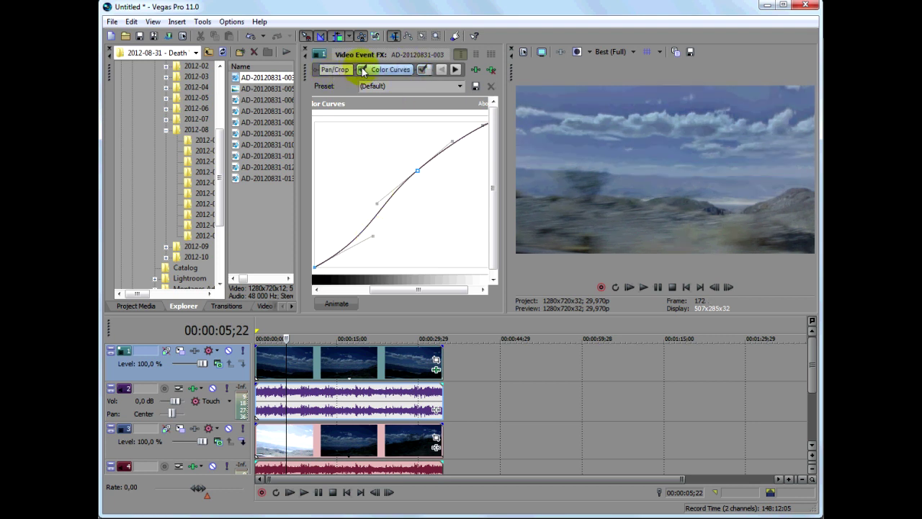
{"action": "left_click", "coordinate": [361, 70]}
{"action": "left_click", "coordinate": [362, 70]}
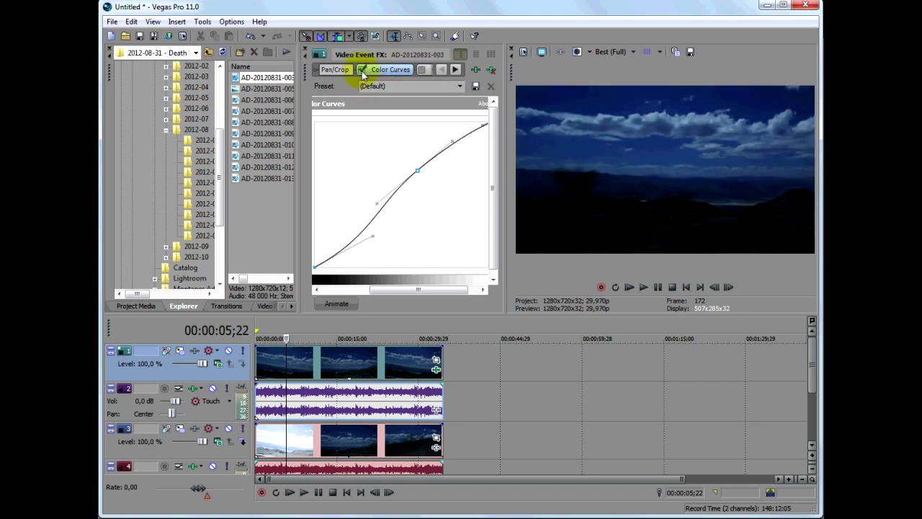
{"action": "left_click", "coordinate": [423, 70]}
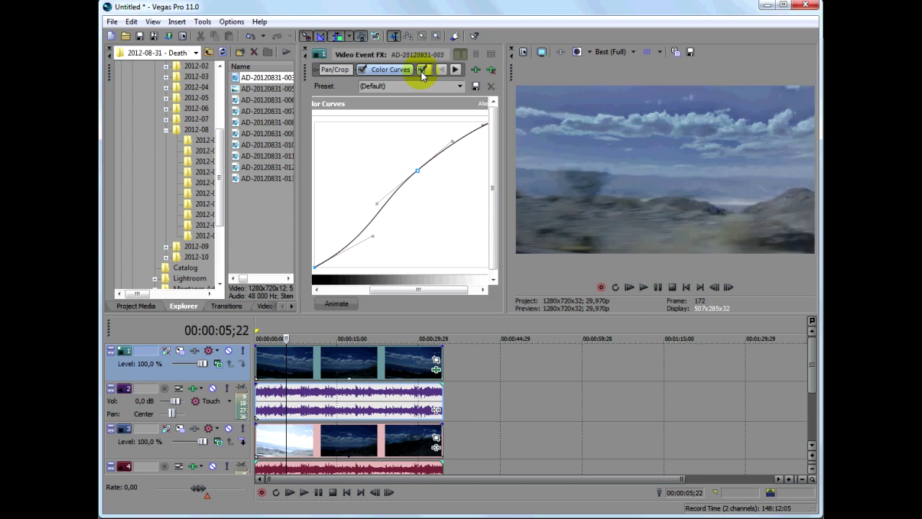
{"action": "mouse_move", "coordinate": [287, 377]}
{"action": "left_mouse_down"}
{"action": "mouse_move", "coordinate": [272, 379]}
{"action": "mouse_move", "coordinate": [299, 379]}
{"action": "mouse_move", "coordinate": [282, 382]}
{"action": "left_mouse_up"}
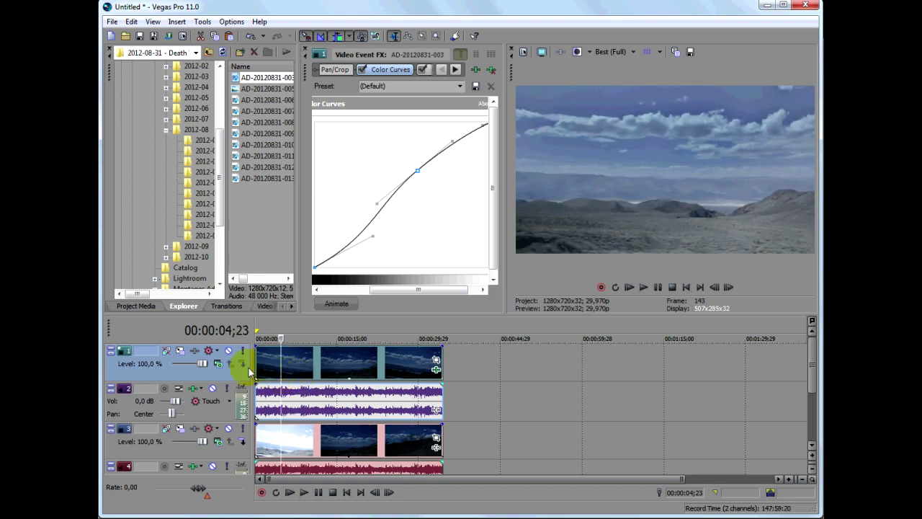